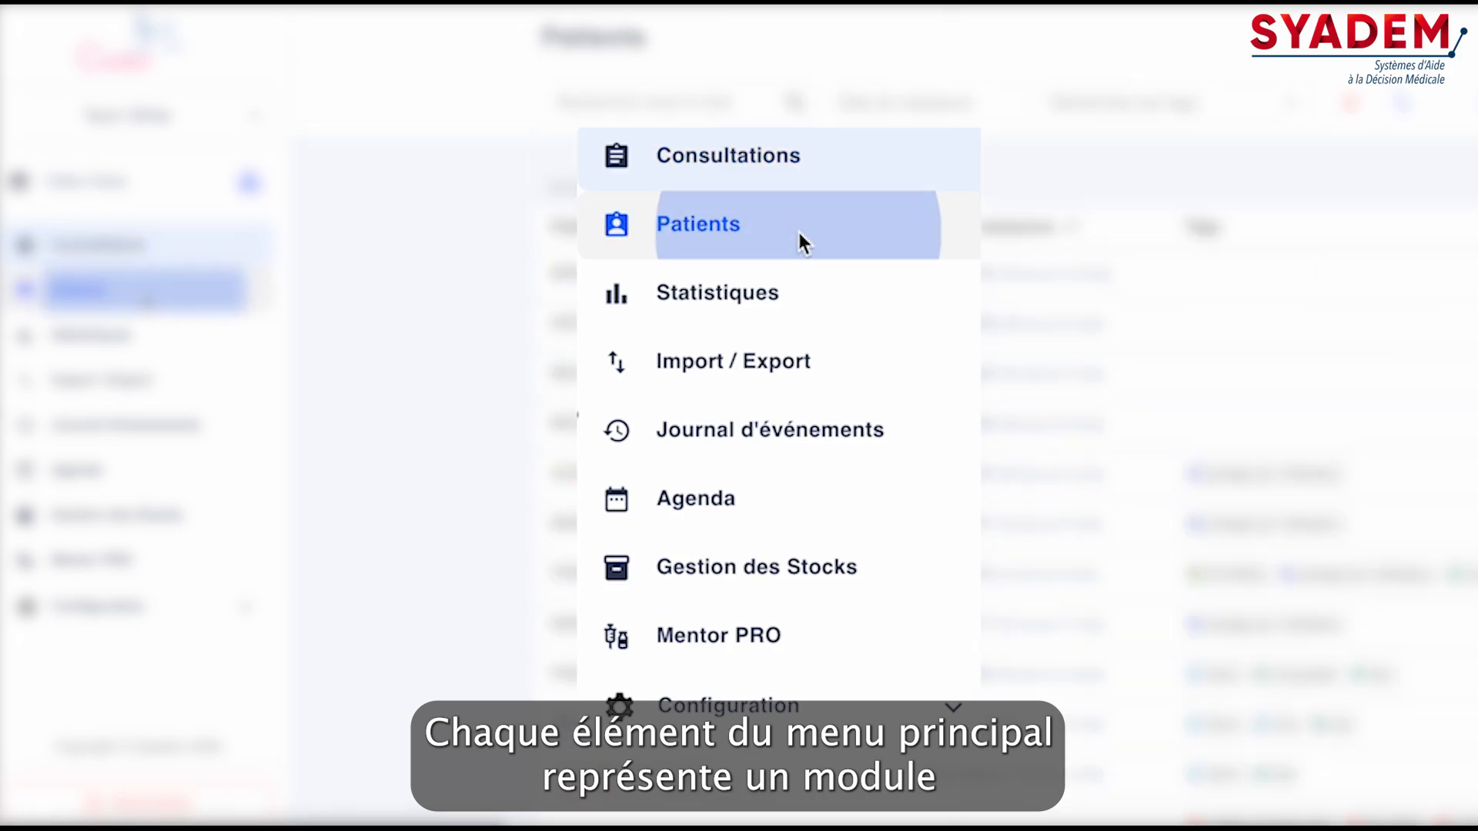
# Browse the Statistiques, Import / Export, Journal d'événements, Agenda, Gestion des Stocks and Mentor PRO modules, and expand the Configuration entries
pyautogui.click(856, 302)
pyautogui.click(889, 360)
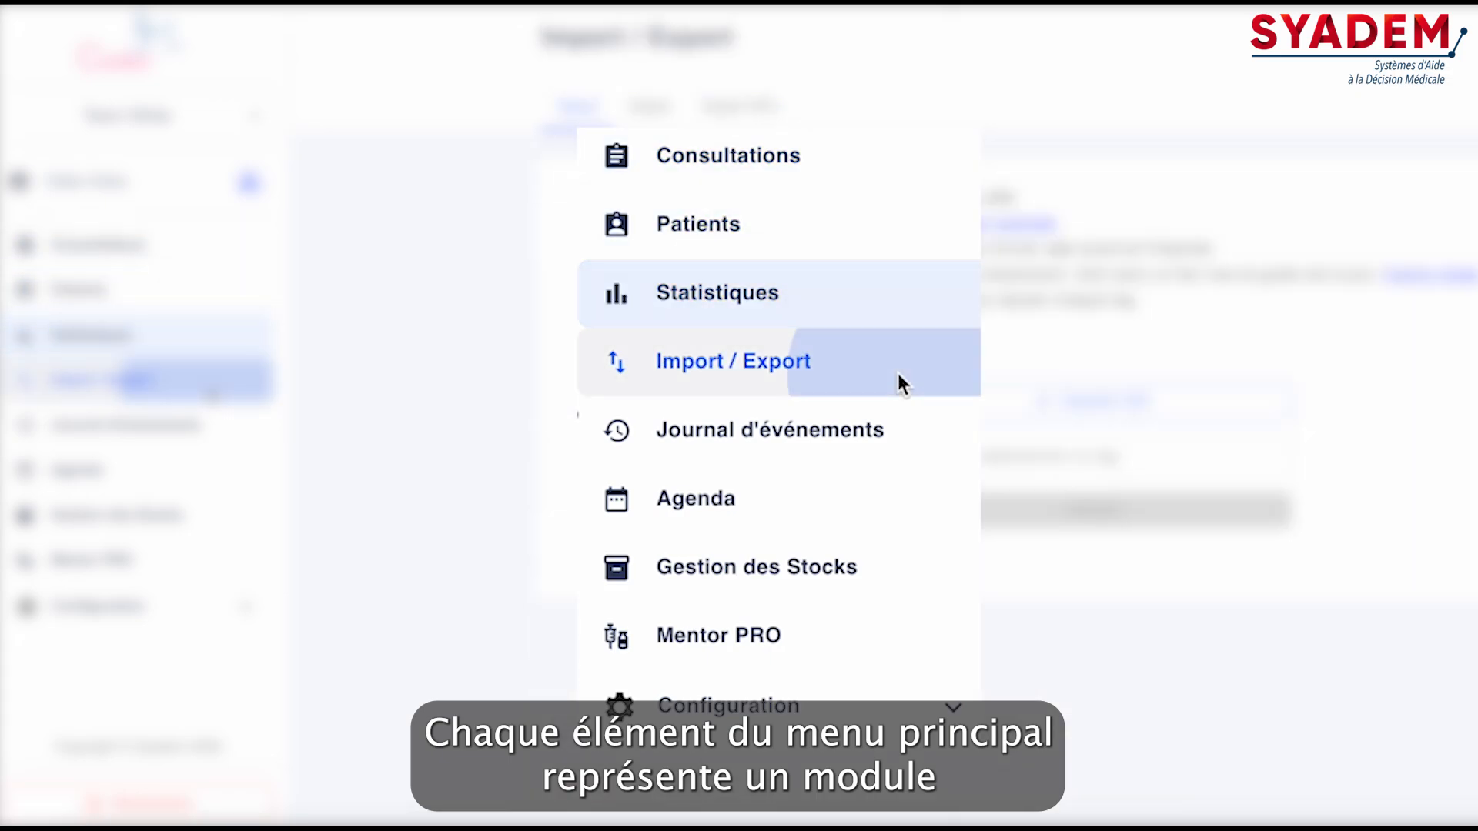
pyautogui.click(907, 432)
pyautogui.click(895, 500)
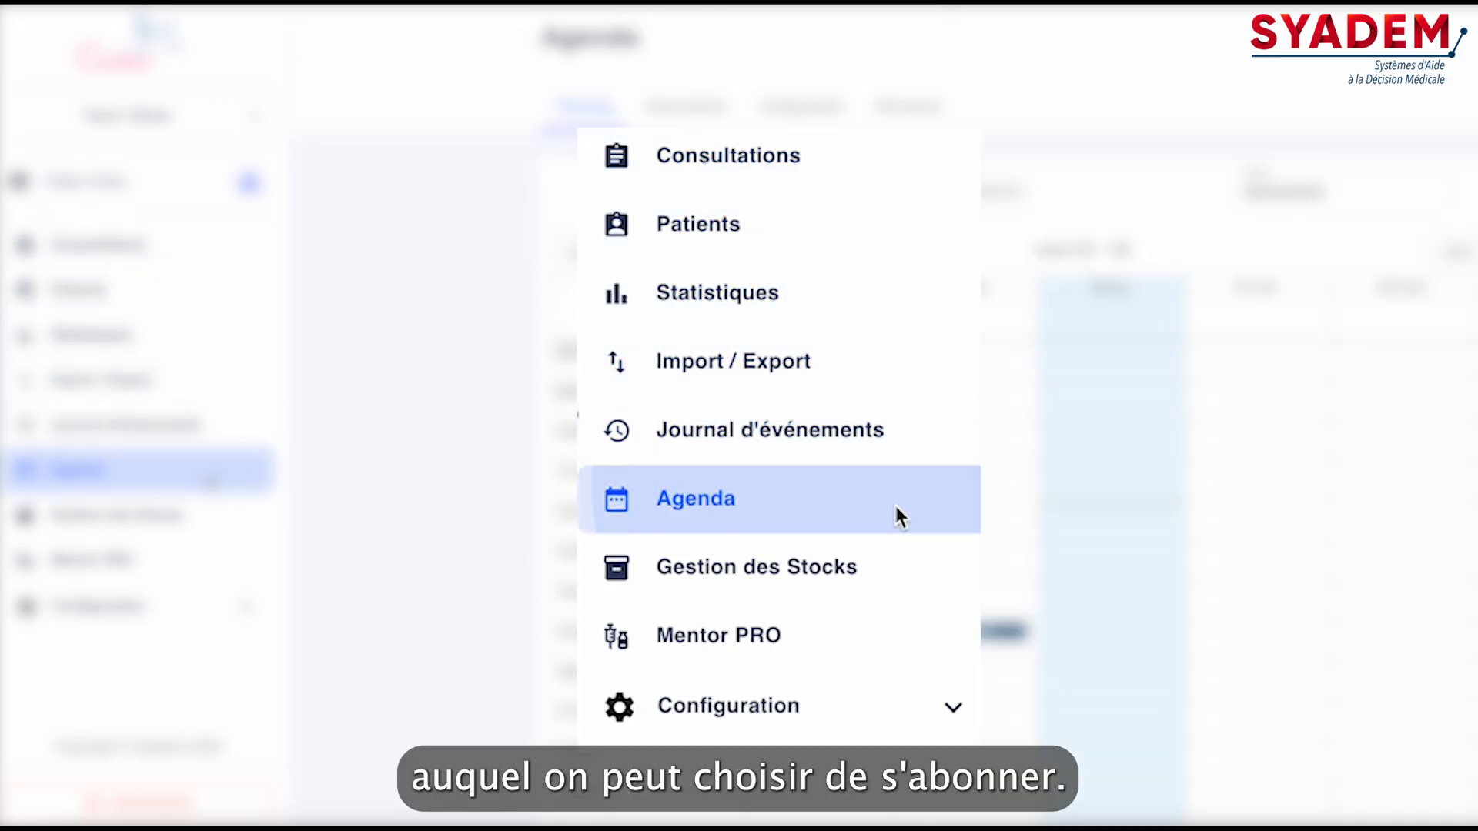
pyautogui.click(914, 579)
pyautogui.click(914, 639)
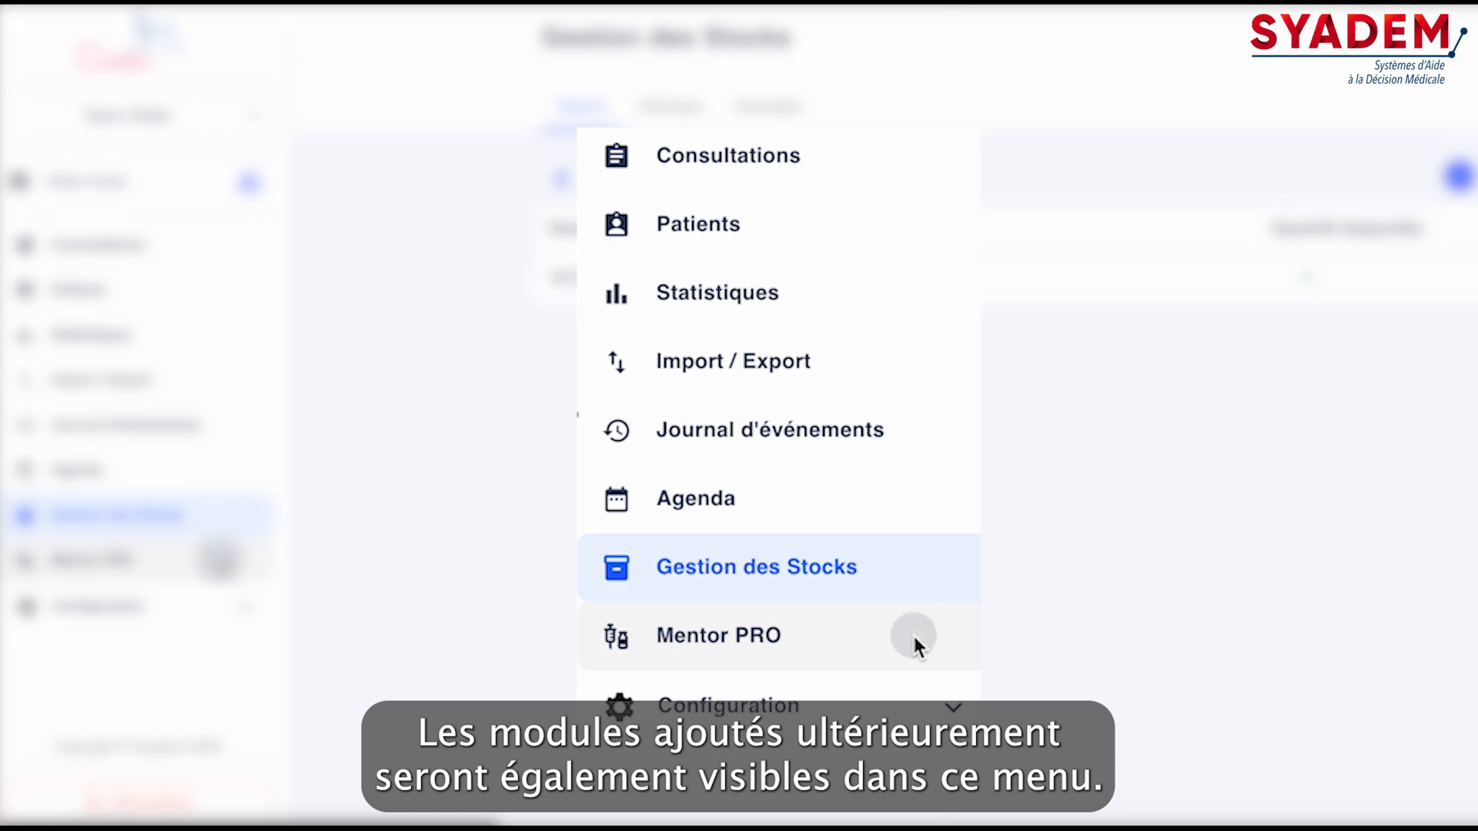
pyautogui.click(922, 710)
pyautogui.scroll(-1, 921, 730)
pyautogui.scroll(-1, 922, 737)
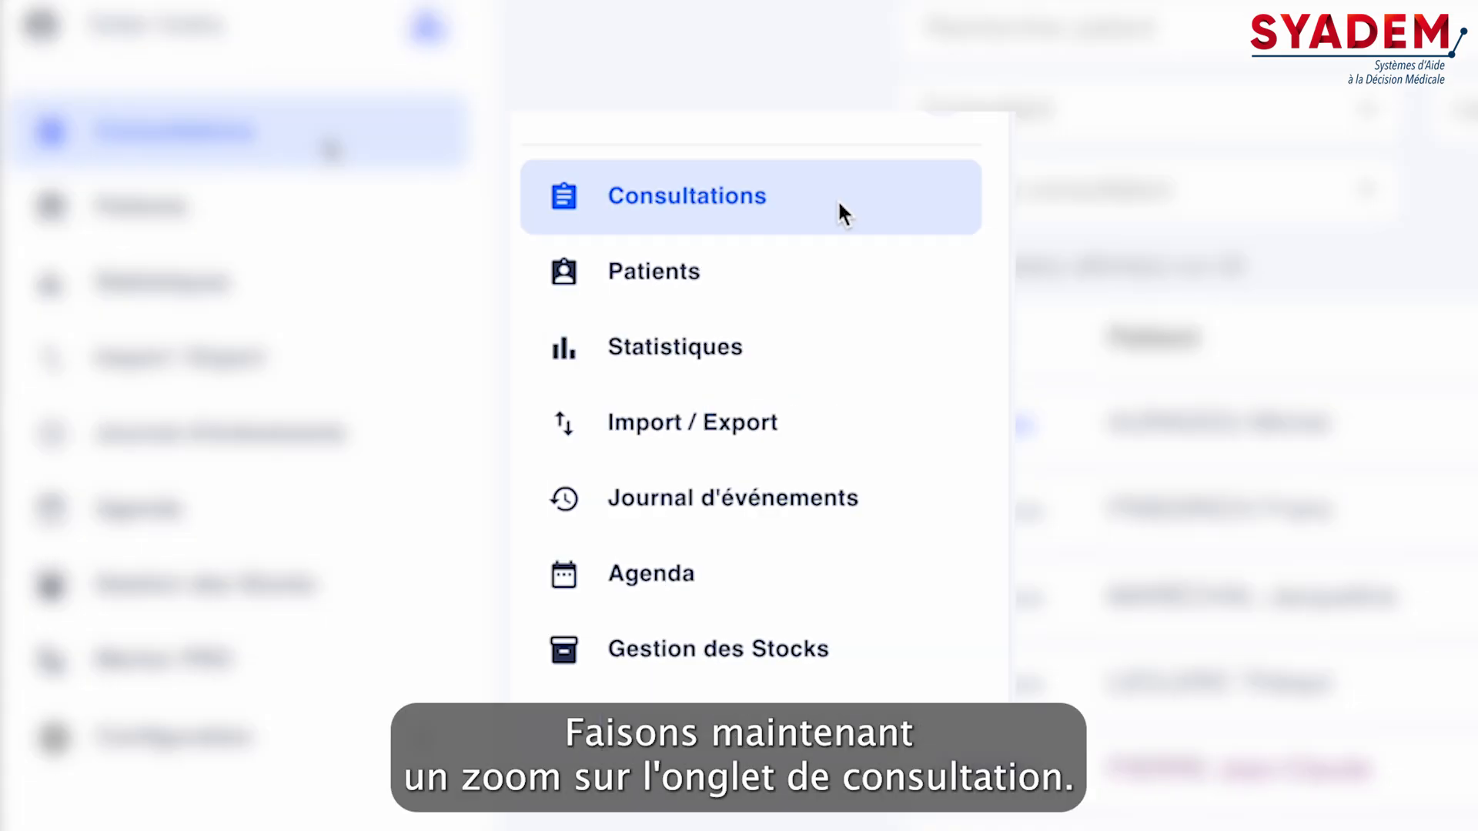
# Show today's consultations and open the status choices of the 14:00 consultation
pyautogui.click(838, 200)
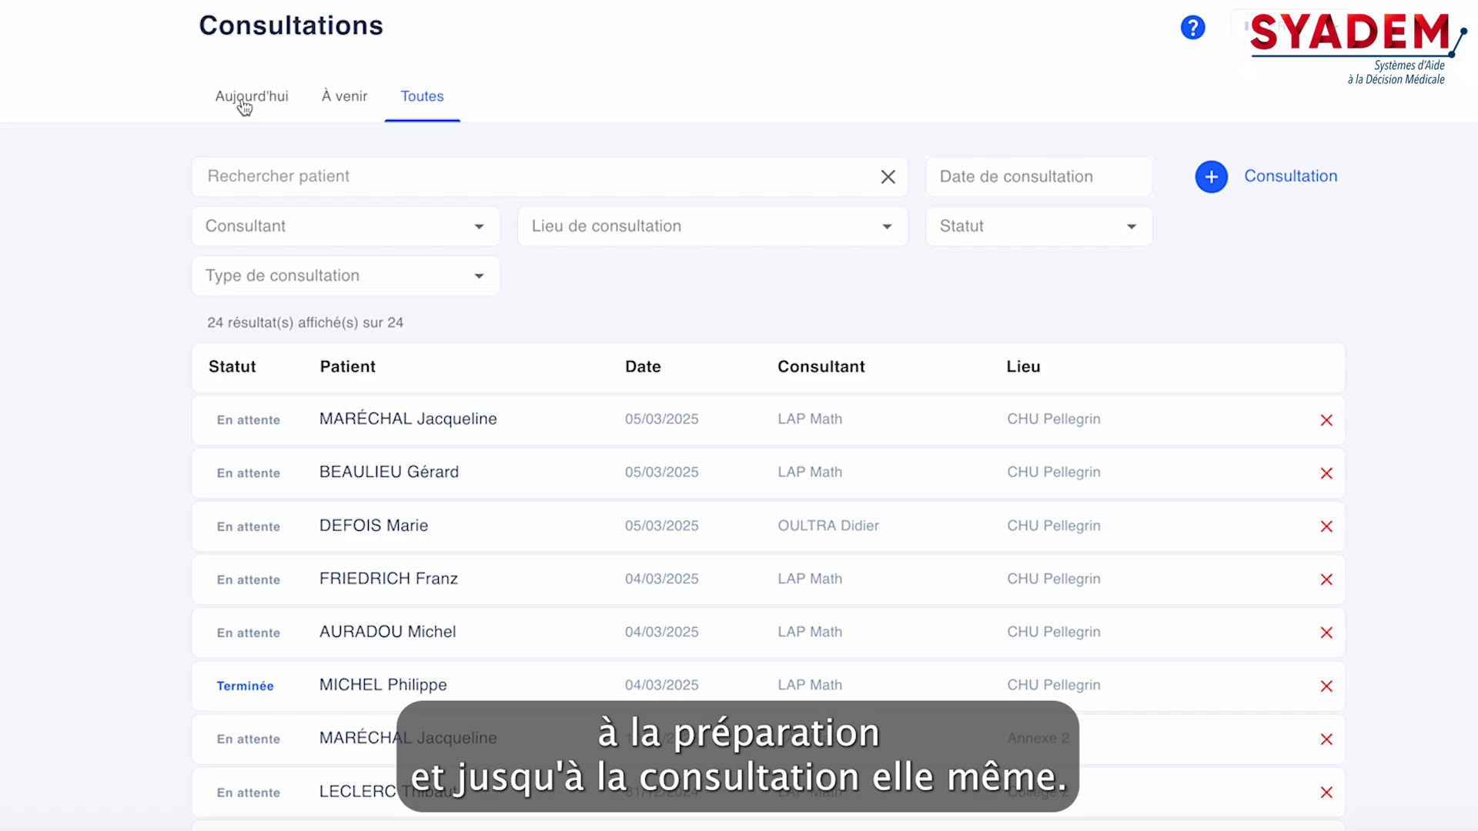
pyautogui.click(244, 107)
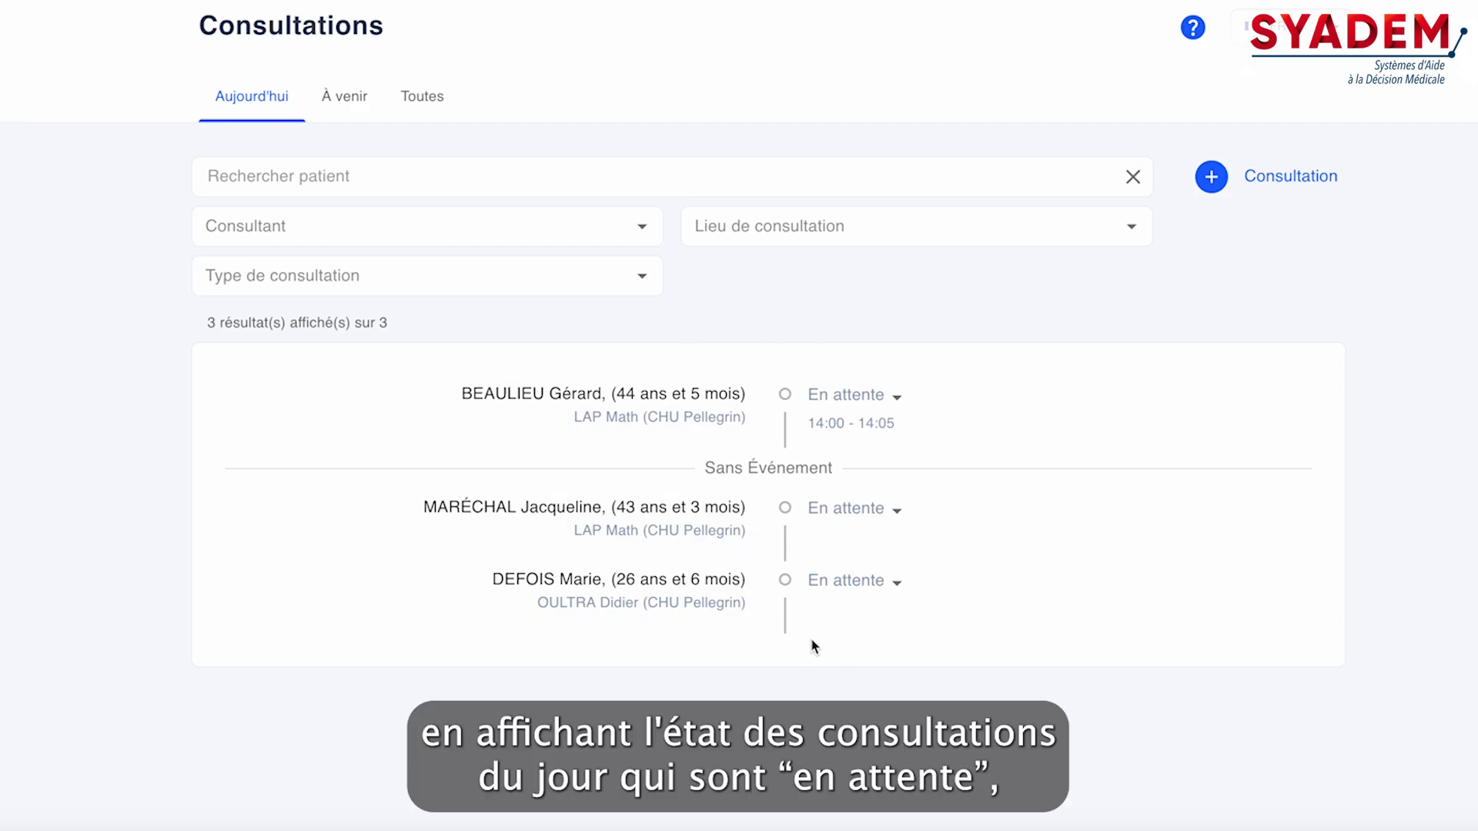
pyautogui.click(899, 399)
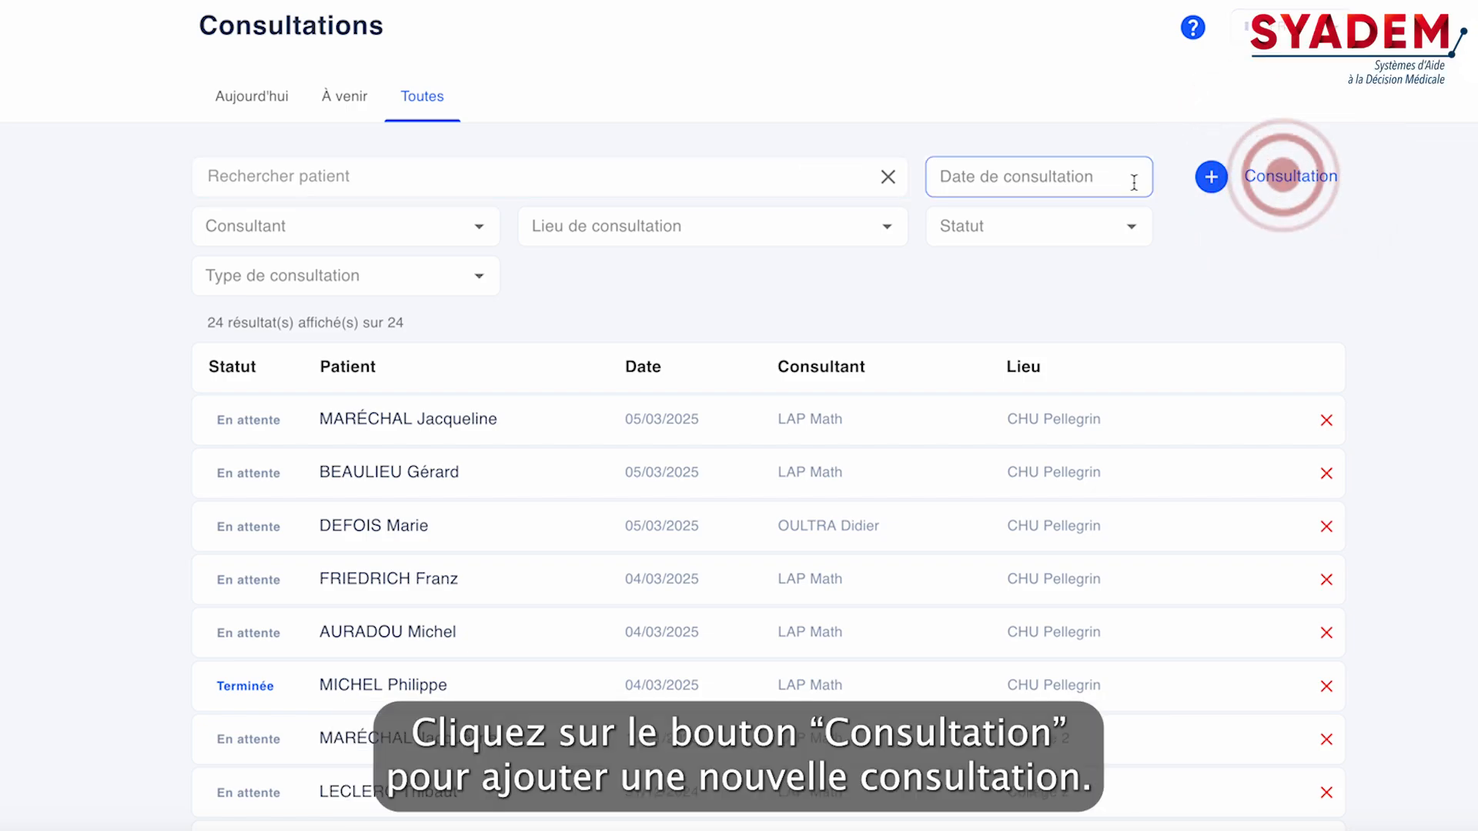
# Start a new consultation with a new patient, entering the family name, first name, Masculin as sex and the date of birth
pyautogui.click(1234, 190)
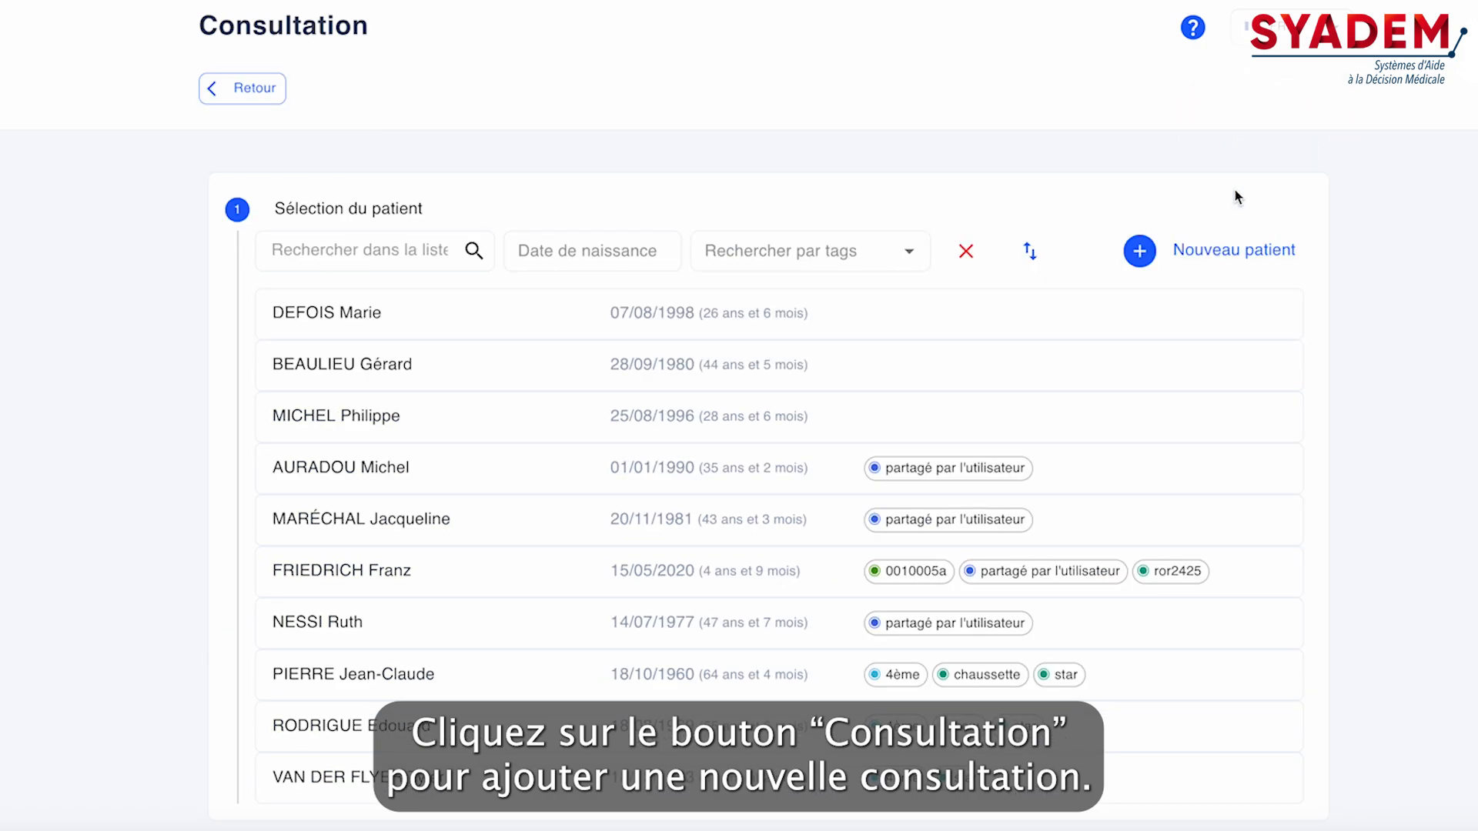
pyautogui.click(1219, 246)
pyautogui.click(515, 324)
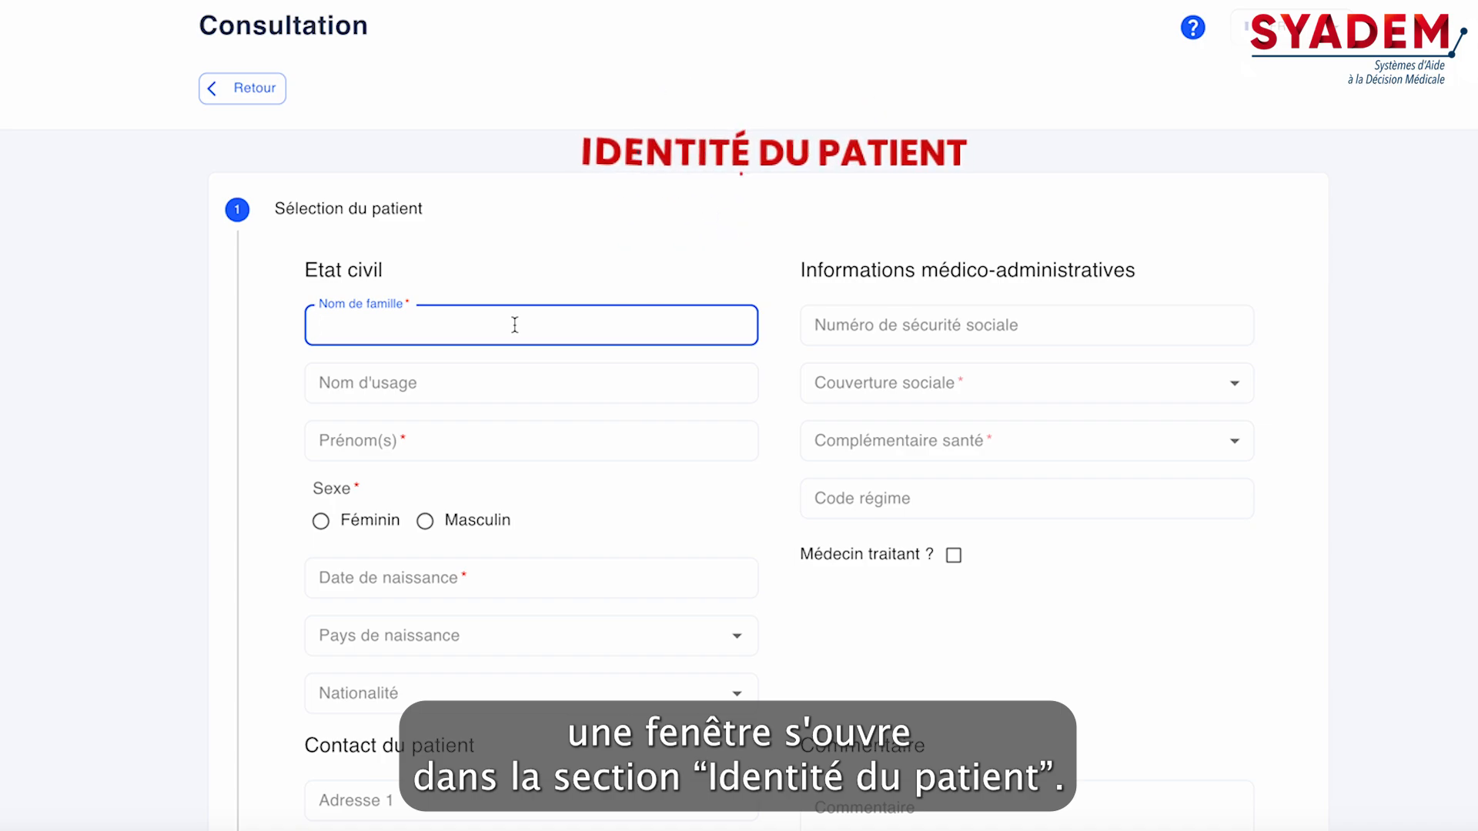
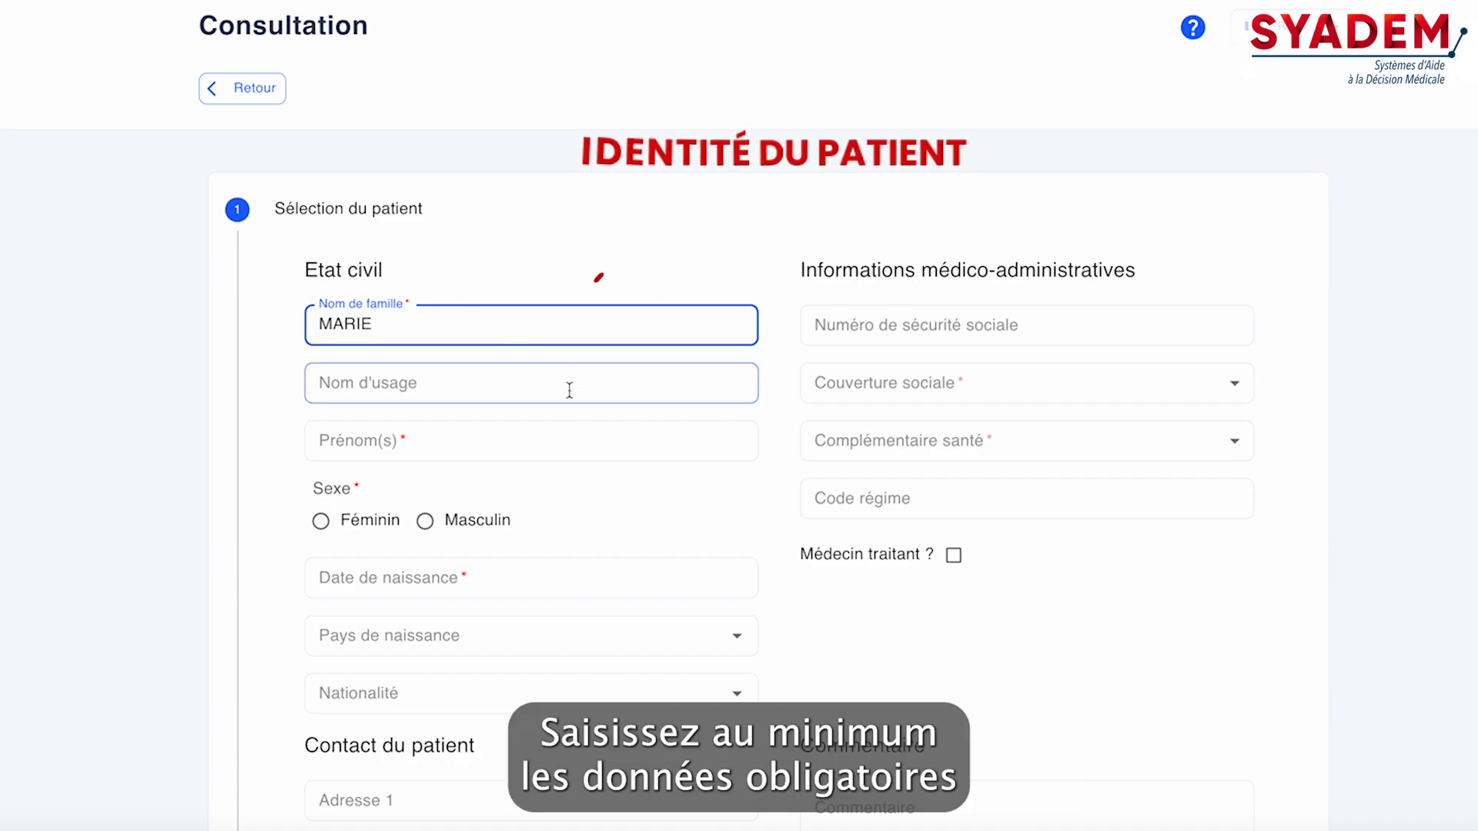
pyautogui.click(512, 439)
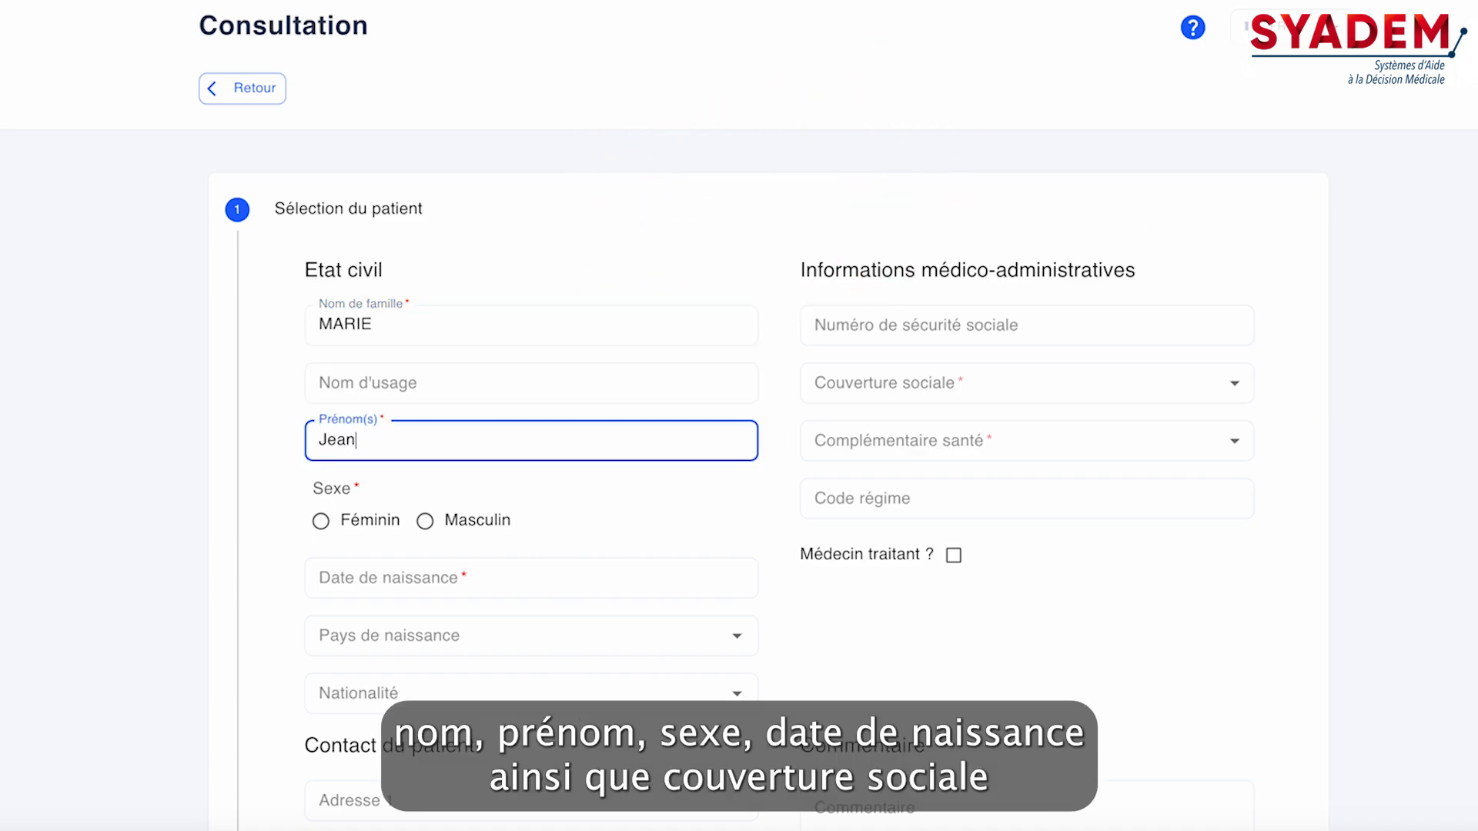
pyautogui.click(425, 521)
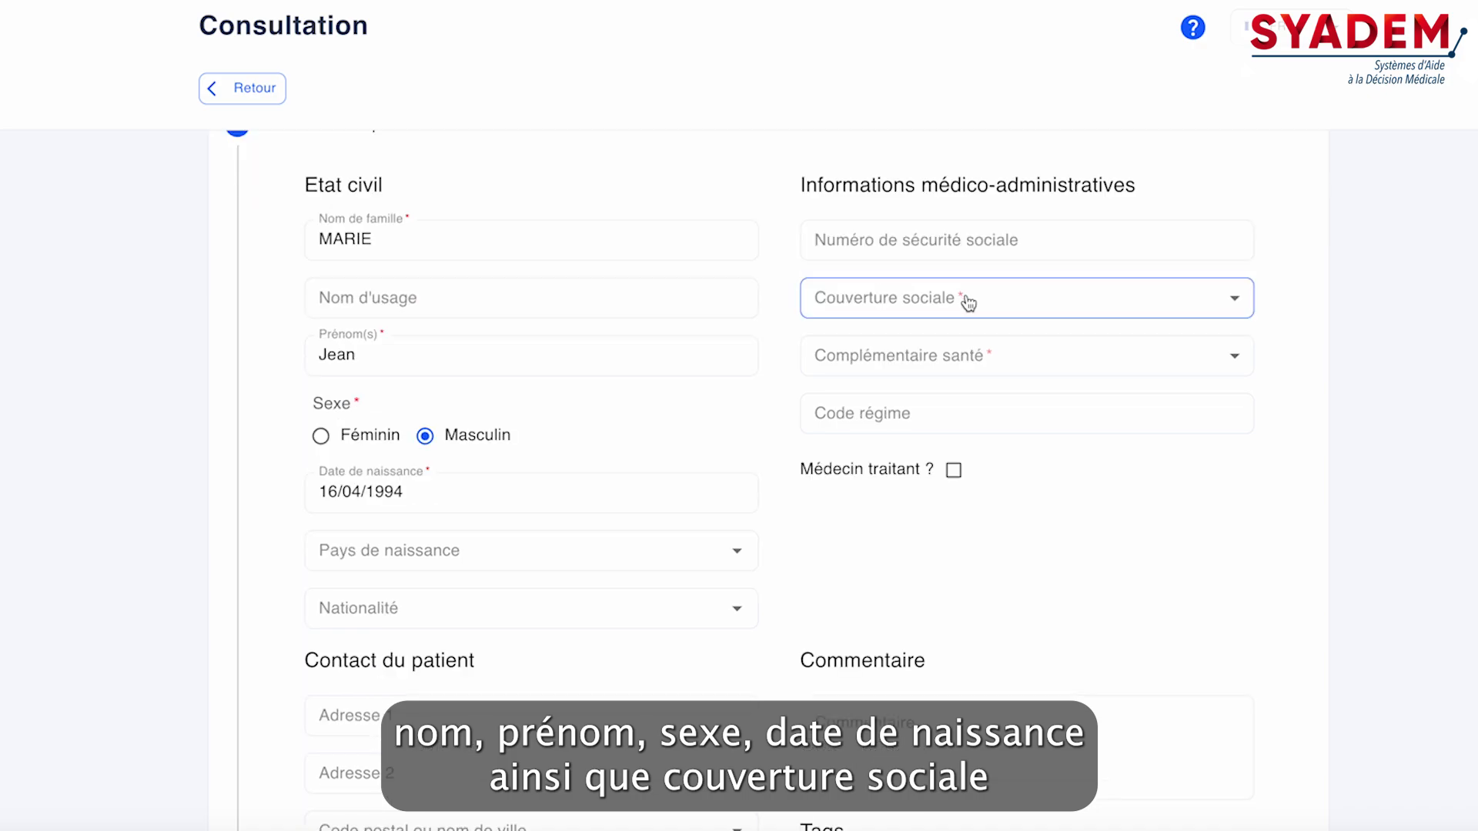
# Set the patient's social coverage to Assurance maladie and the complementary health cover to Mutuelle, and validate the patient record
pyautogui.click(967, 299)
pyautogui.click(947, 381)
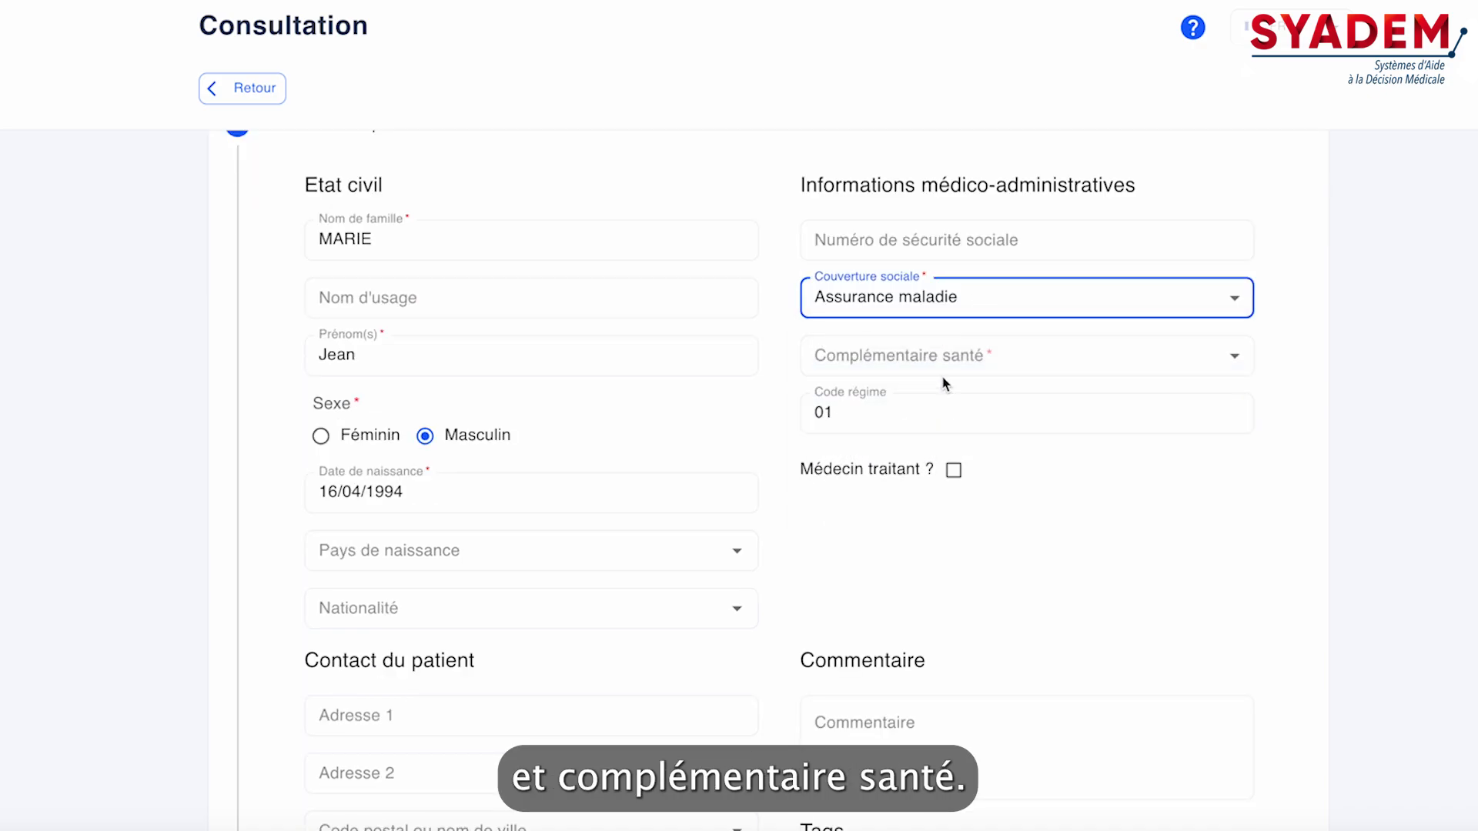
pyautogui.click(954, 375)
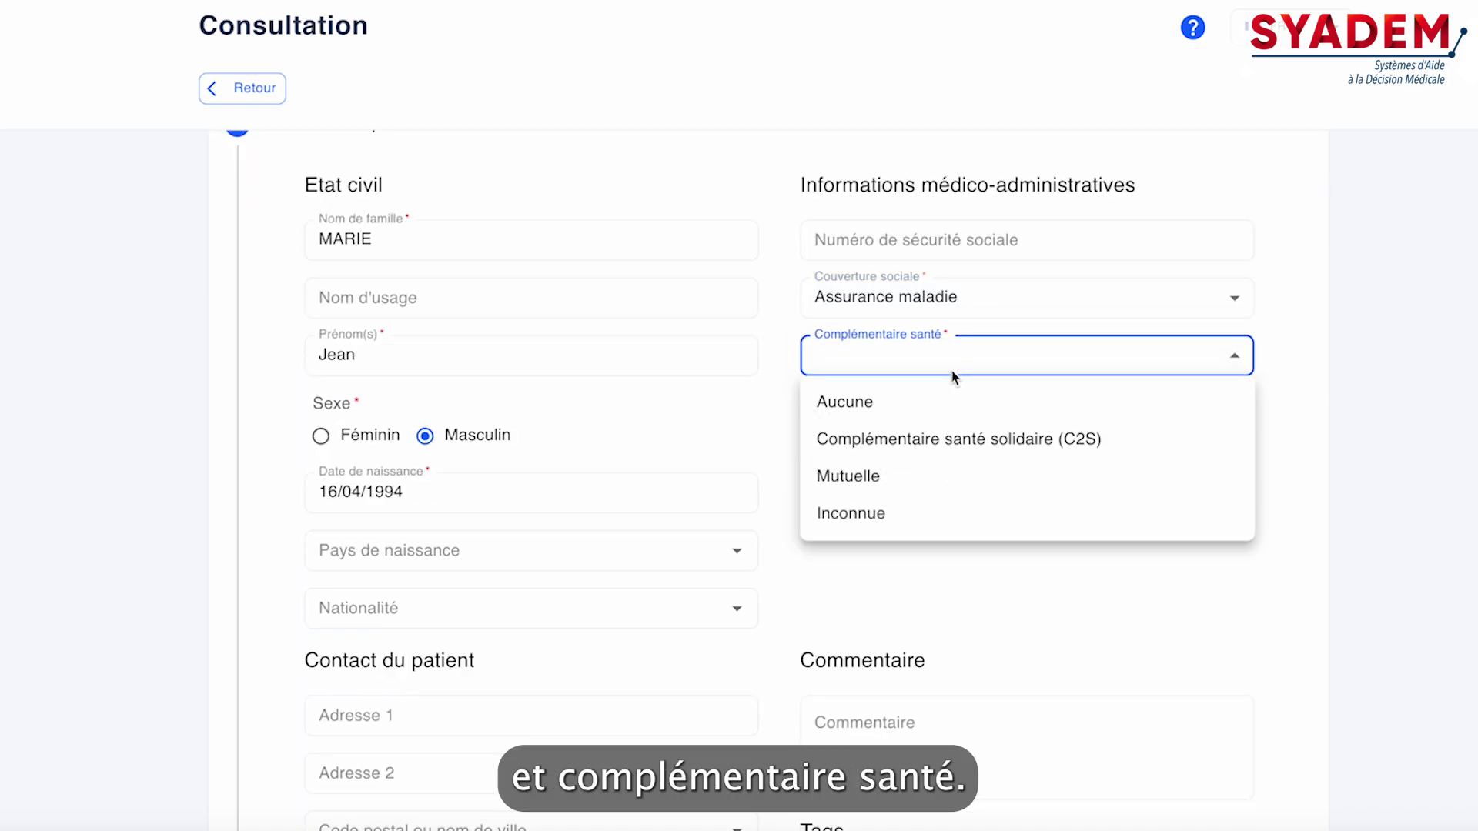
pyautogui.click(915, 476)
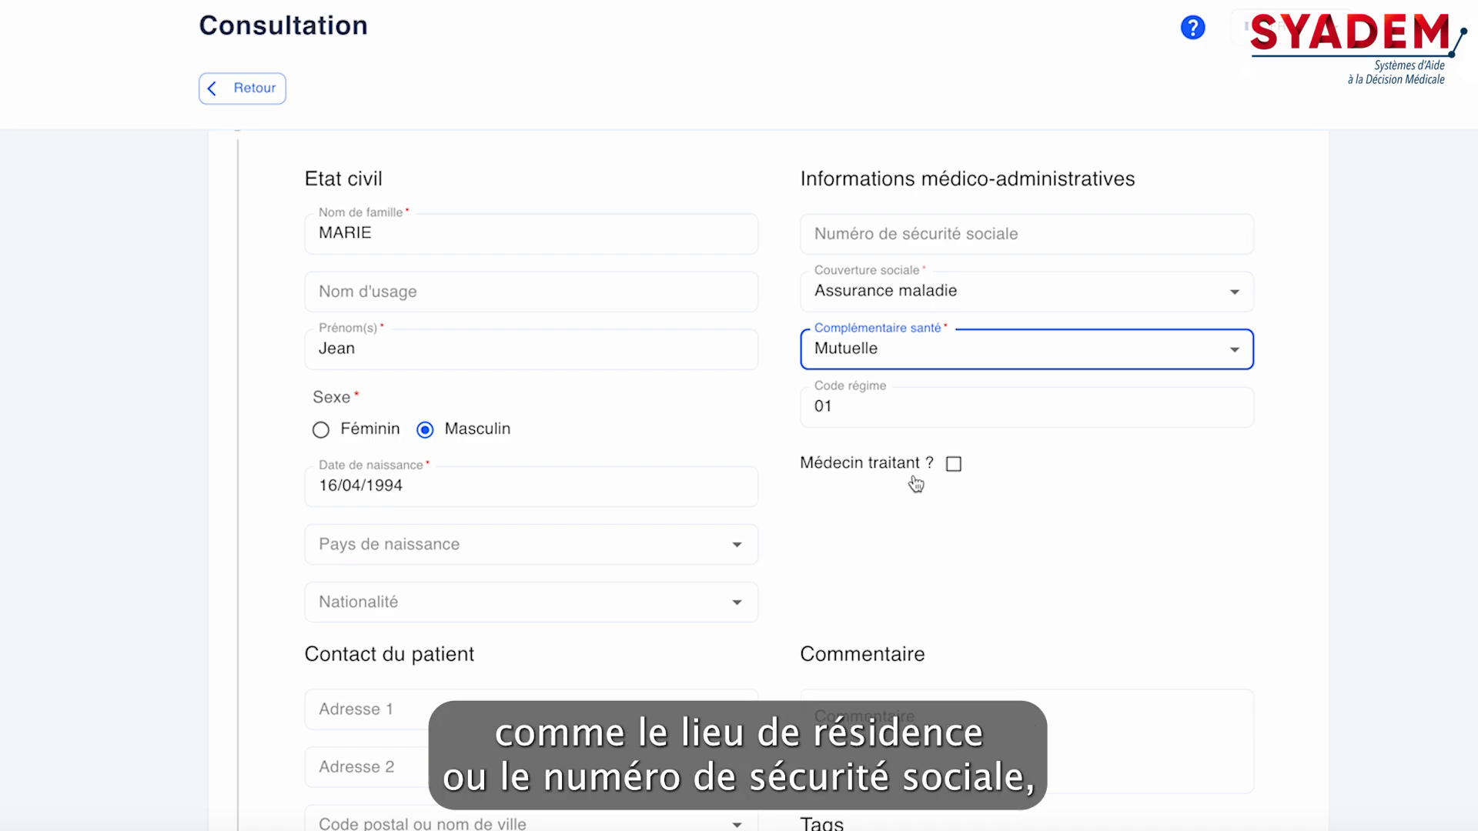
pyautogui.scroll(-6, 916, 485)
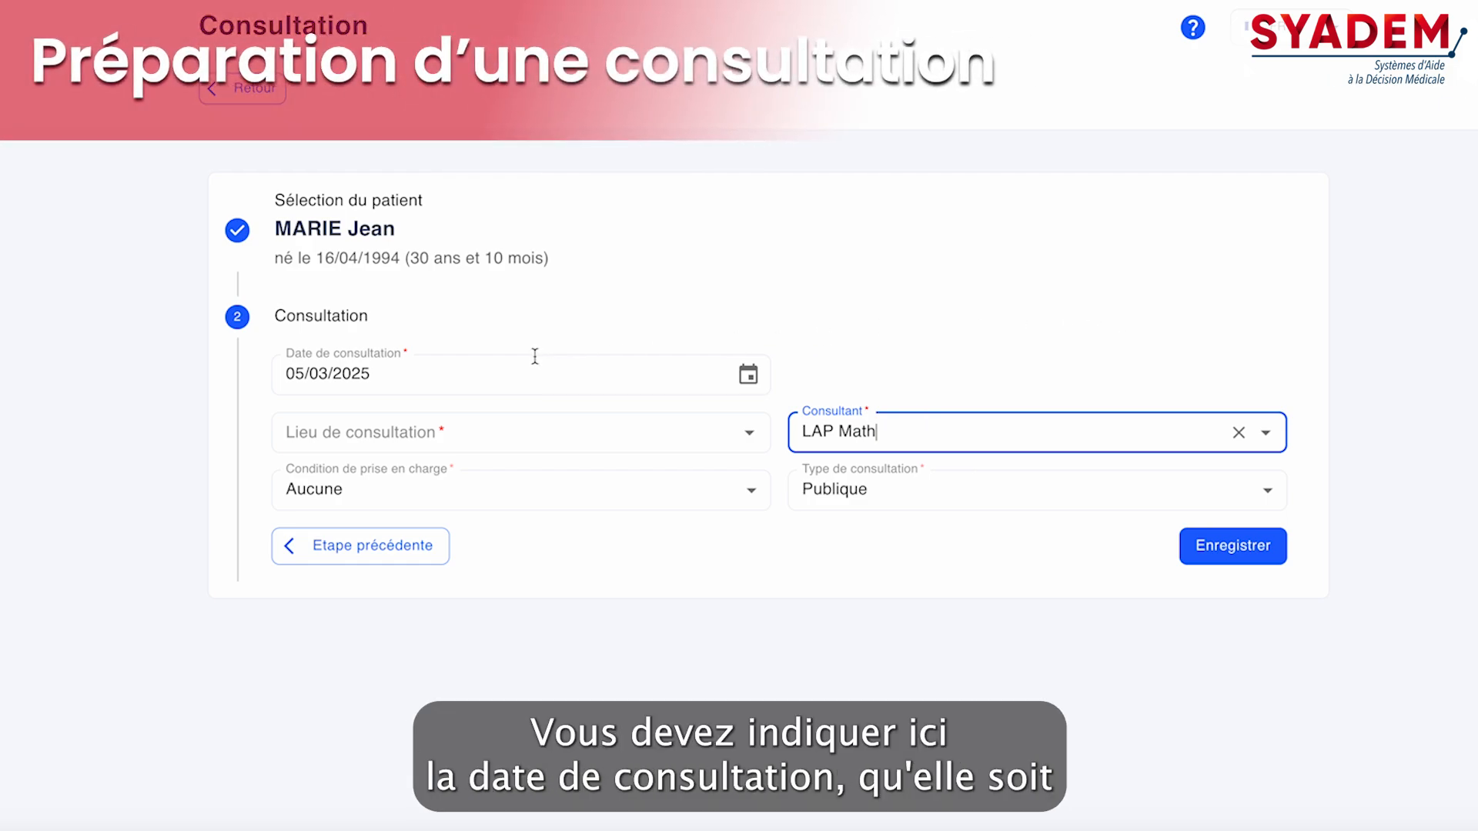
# Set the consultation's location to CHU Pellegrin and its coverage condition to Campagne vaccination méningo B, and save it
pyautogui.click(543, 436)
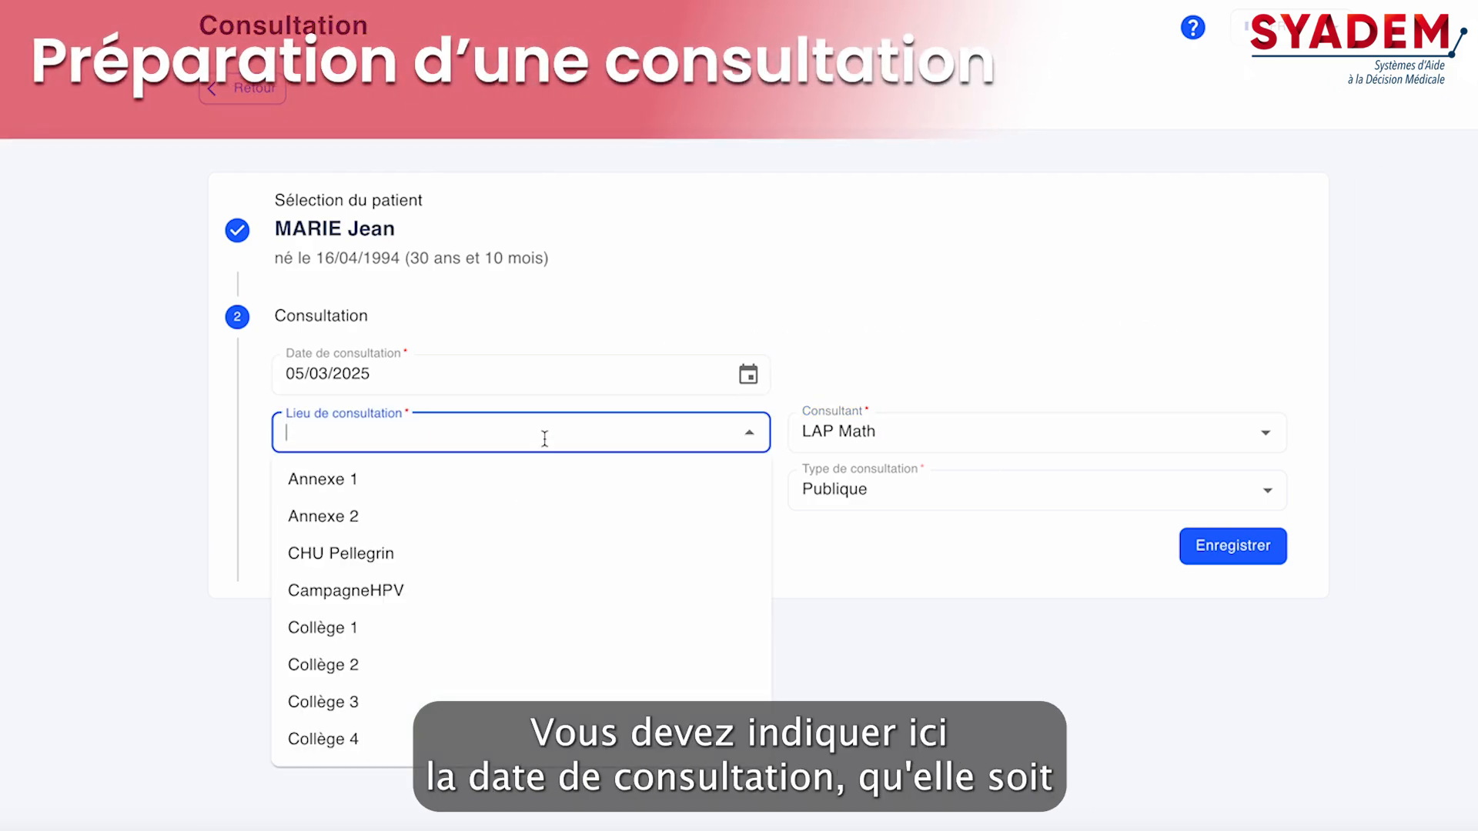
pyautogui.click(466, 556)
pyautogui.click(485, 492)
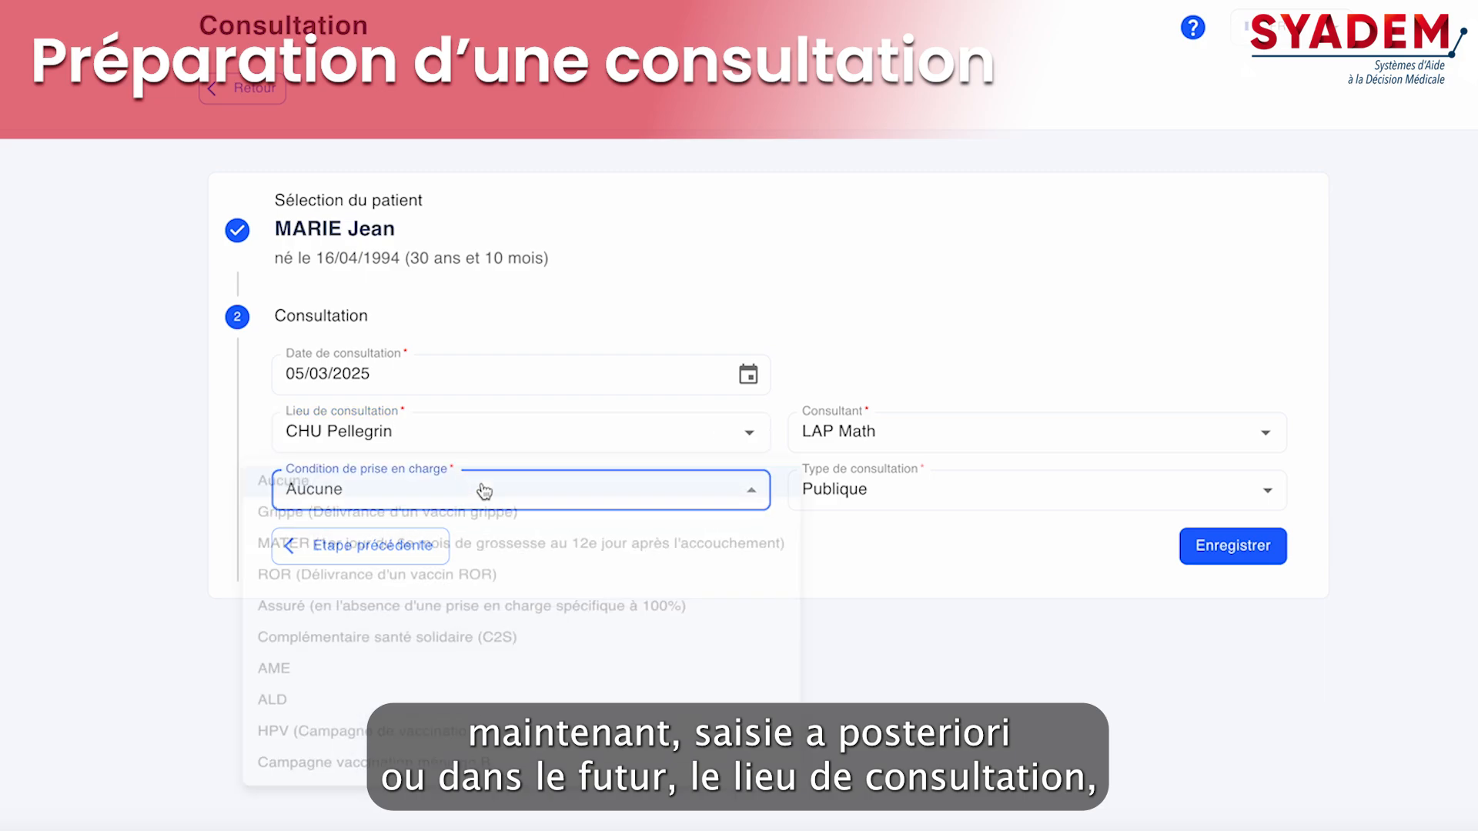
pyautogui.click(457, 813)
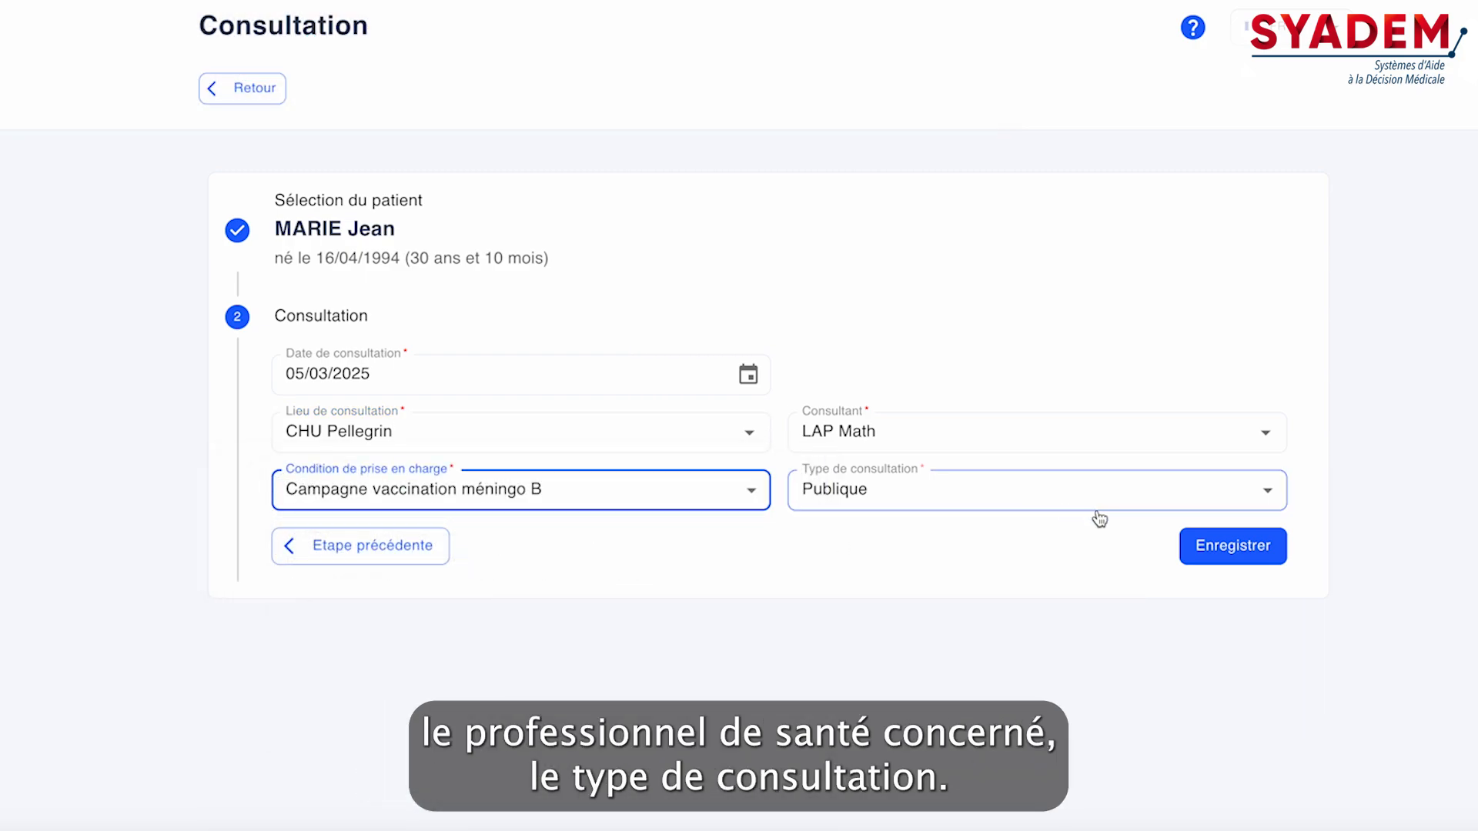
pyautogui.click(1270, 539)
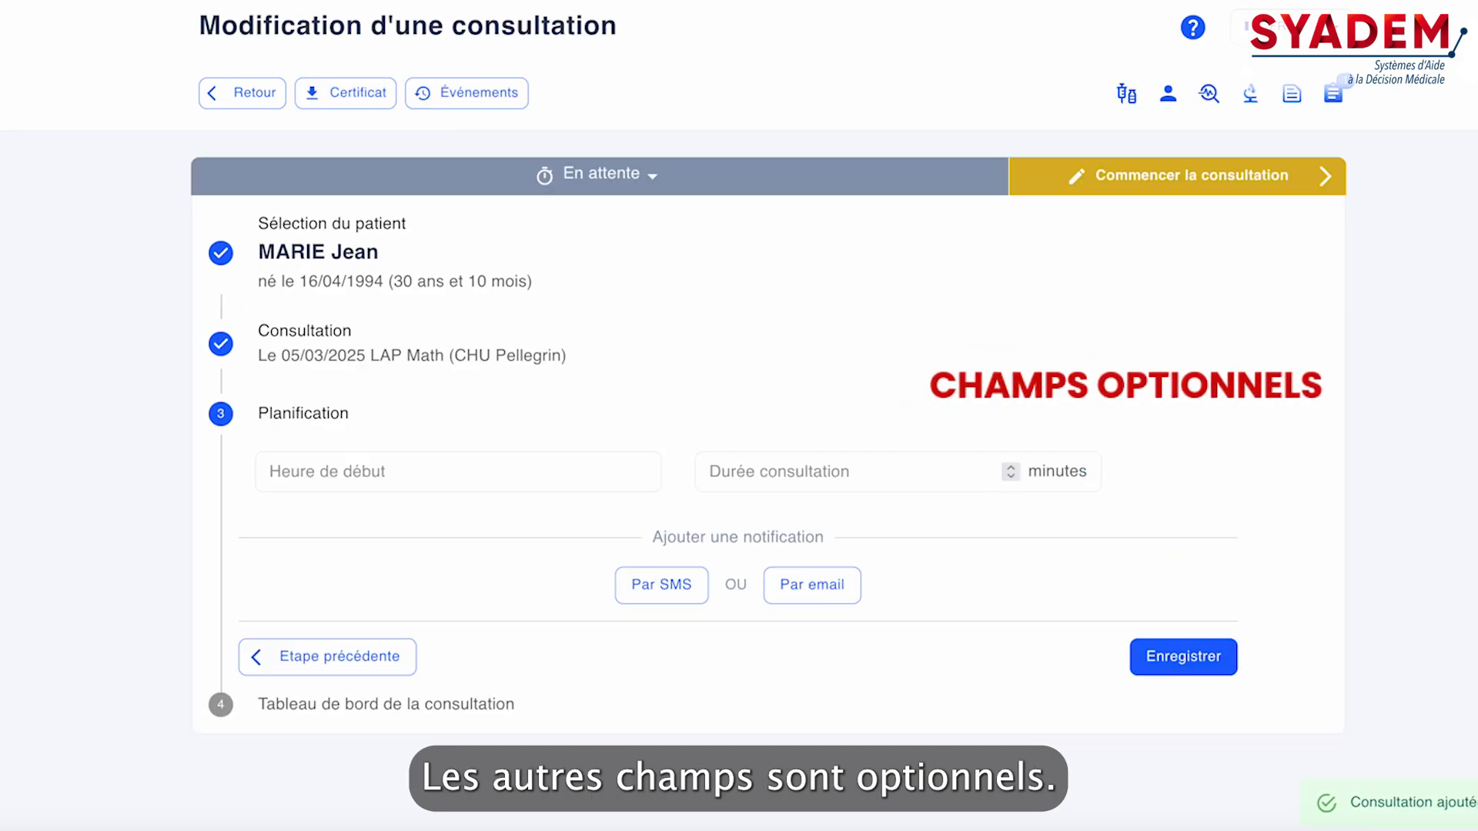
# Schedule the consultation to start at 15:00 with a duration of 5 minutes
pyautogui.click(522, 474)
pyautogui.write('1500')
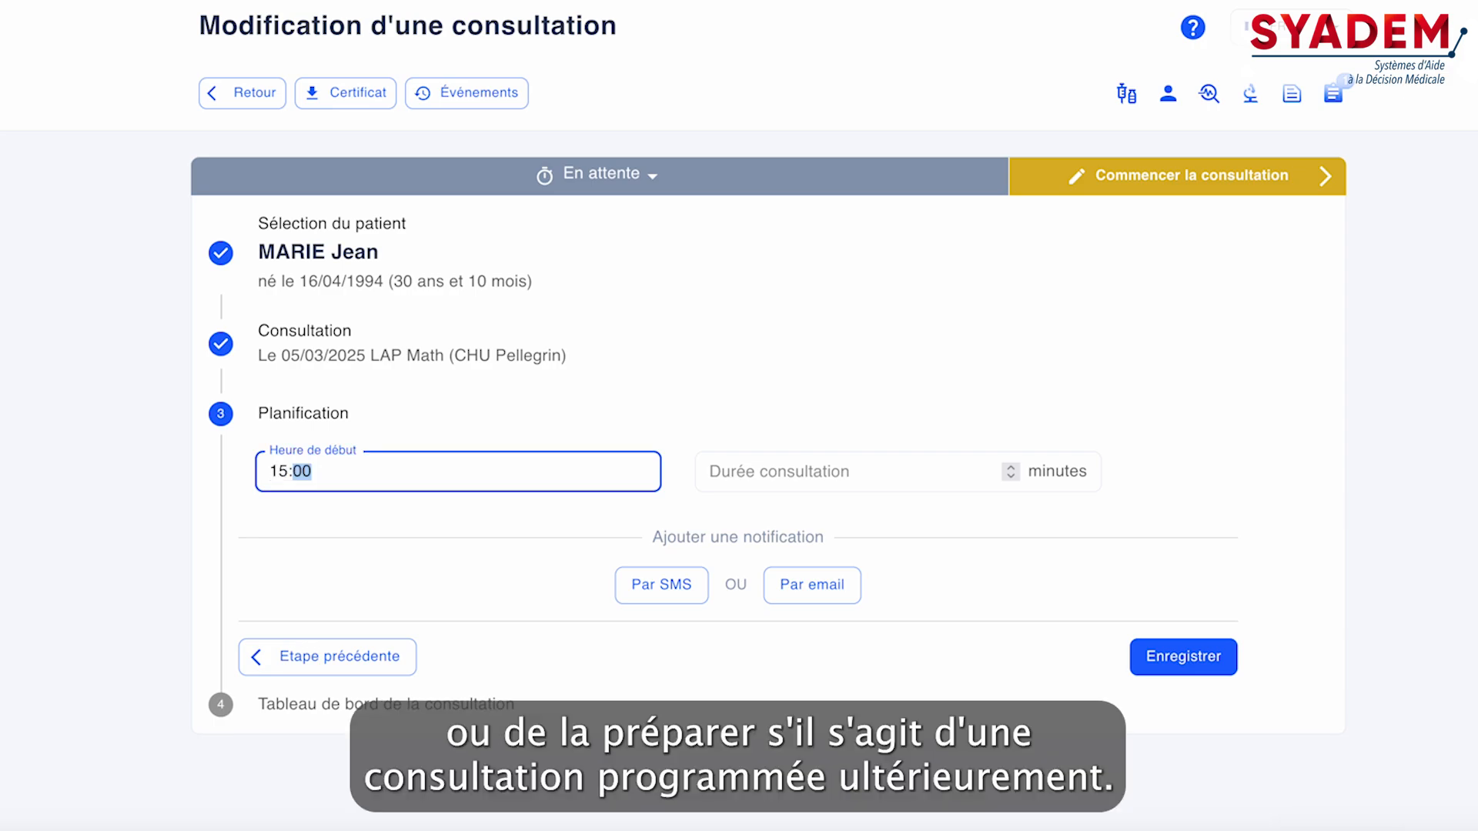
pyautogui.press('Tab')
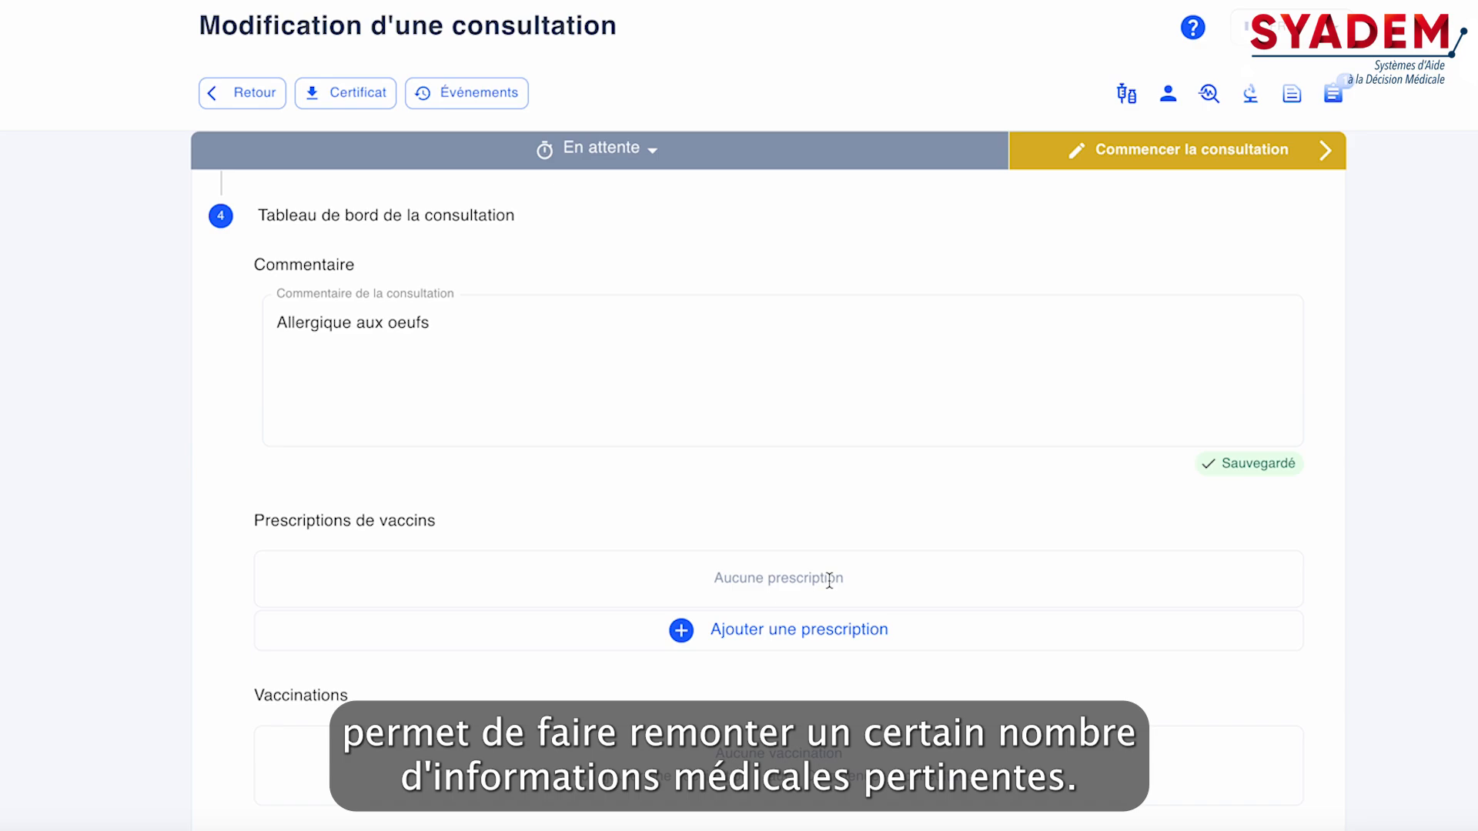
# Add a BEXSERO vaccine prescription to the consultation, finding the vaccine with "ménin", and save it
pyautogui.scroll(-2, 829, 582)
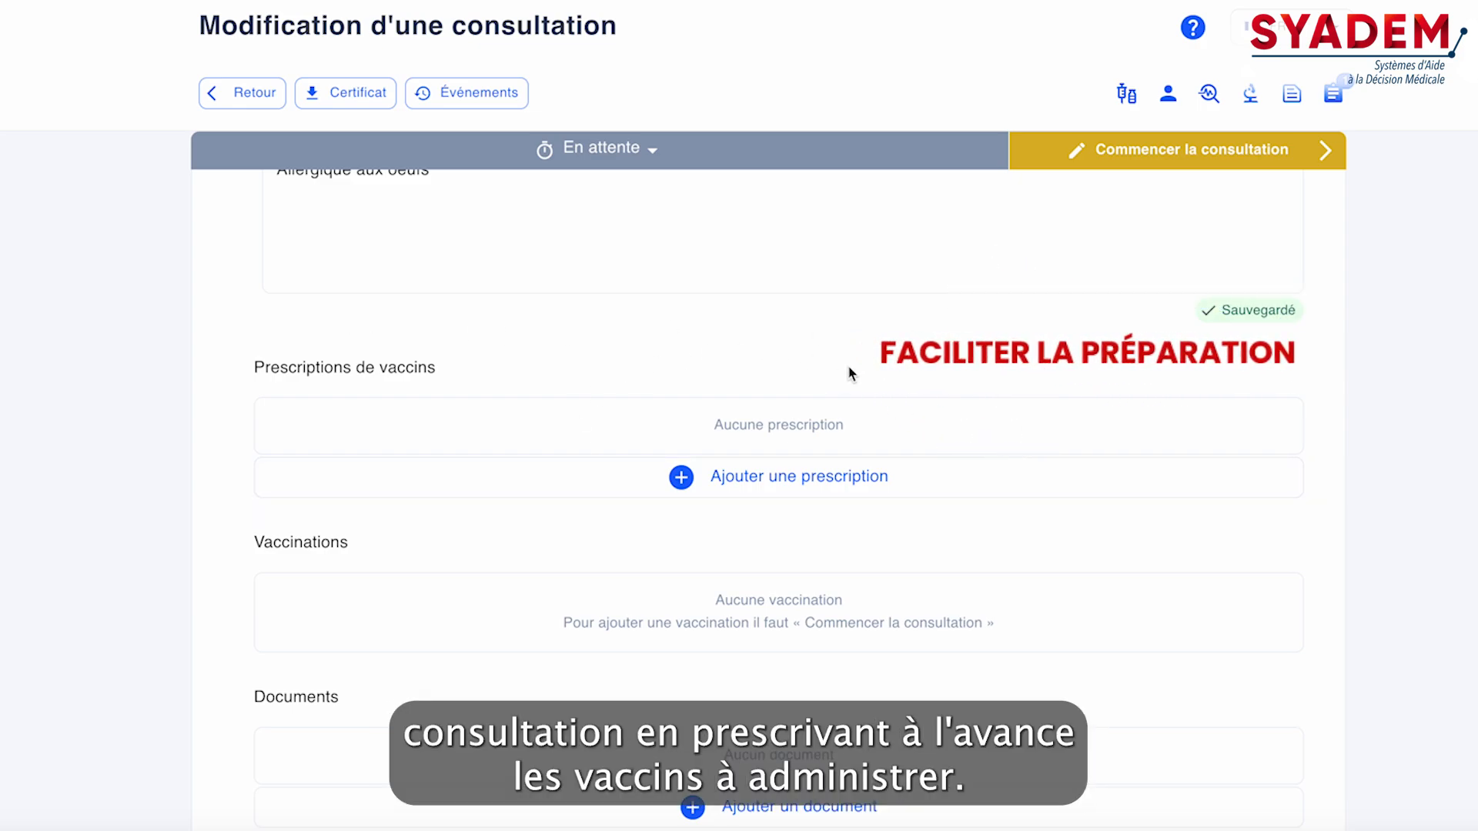
pyautogui.scroll(-2, 847, 367)
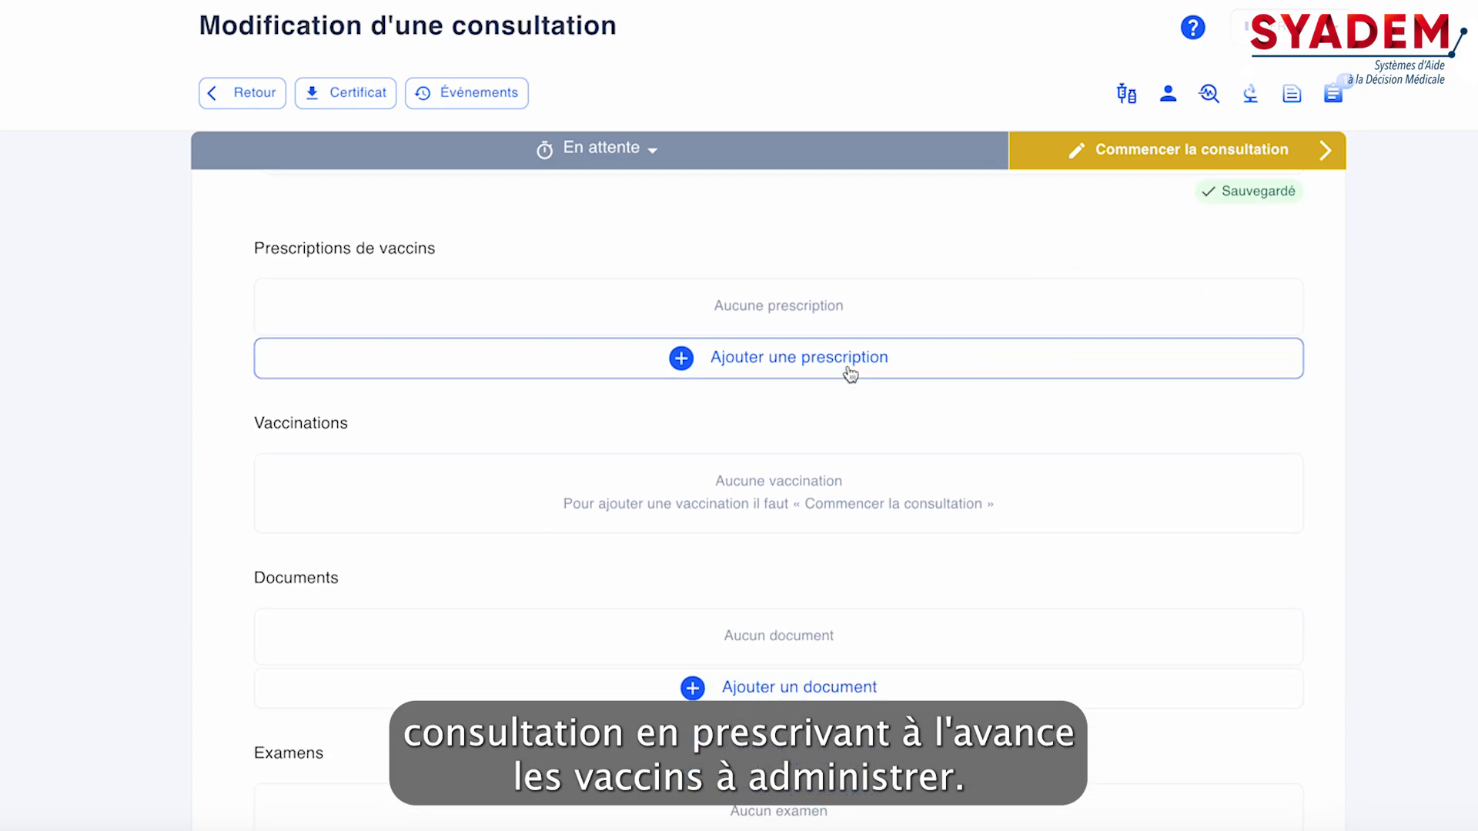
pyautogui.click(850, 375)
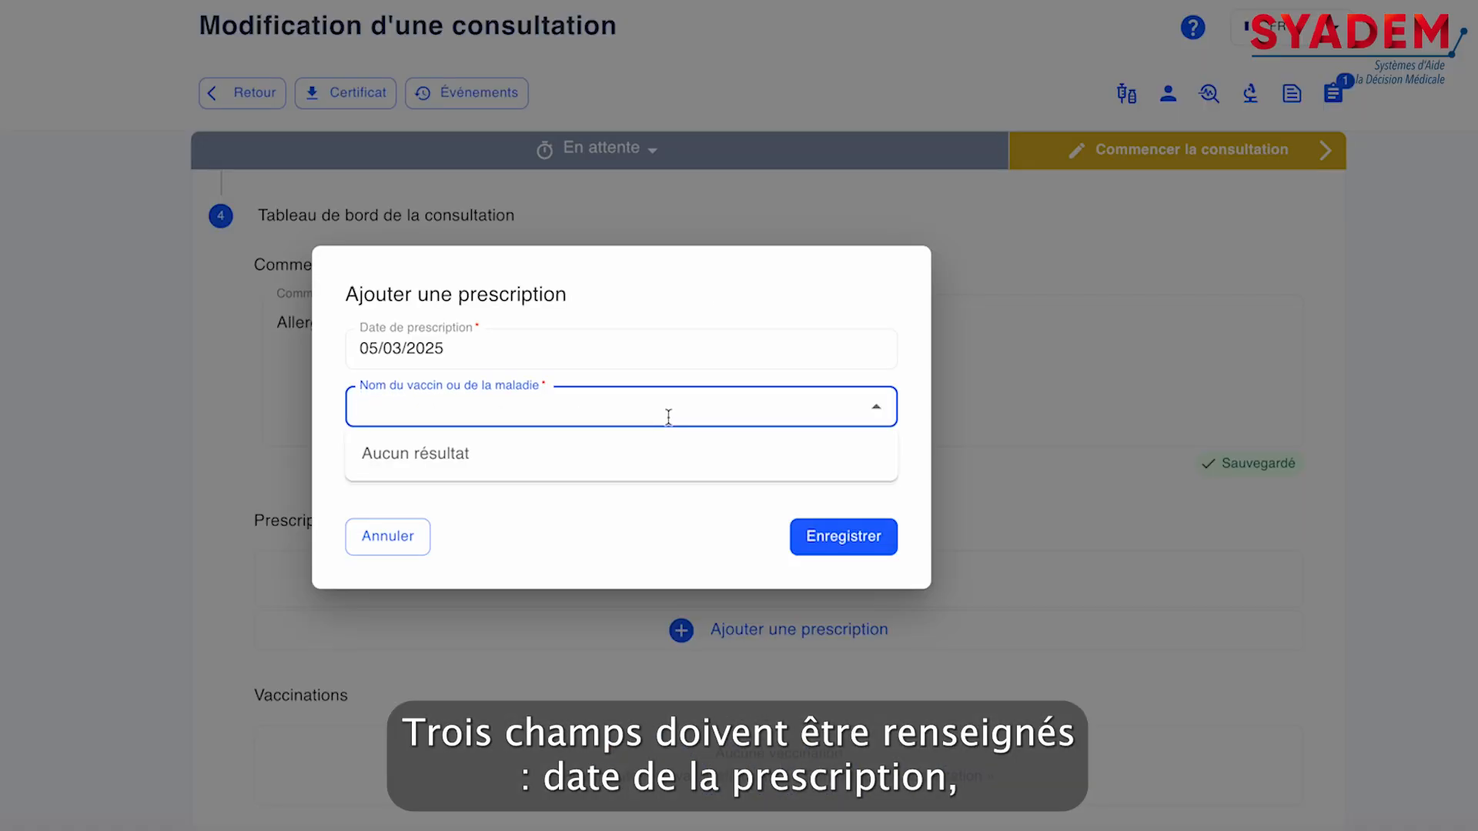
pyautogui.write('m')
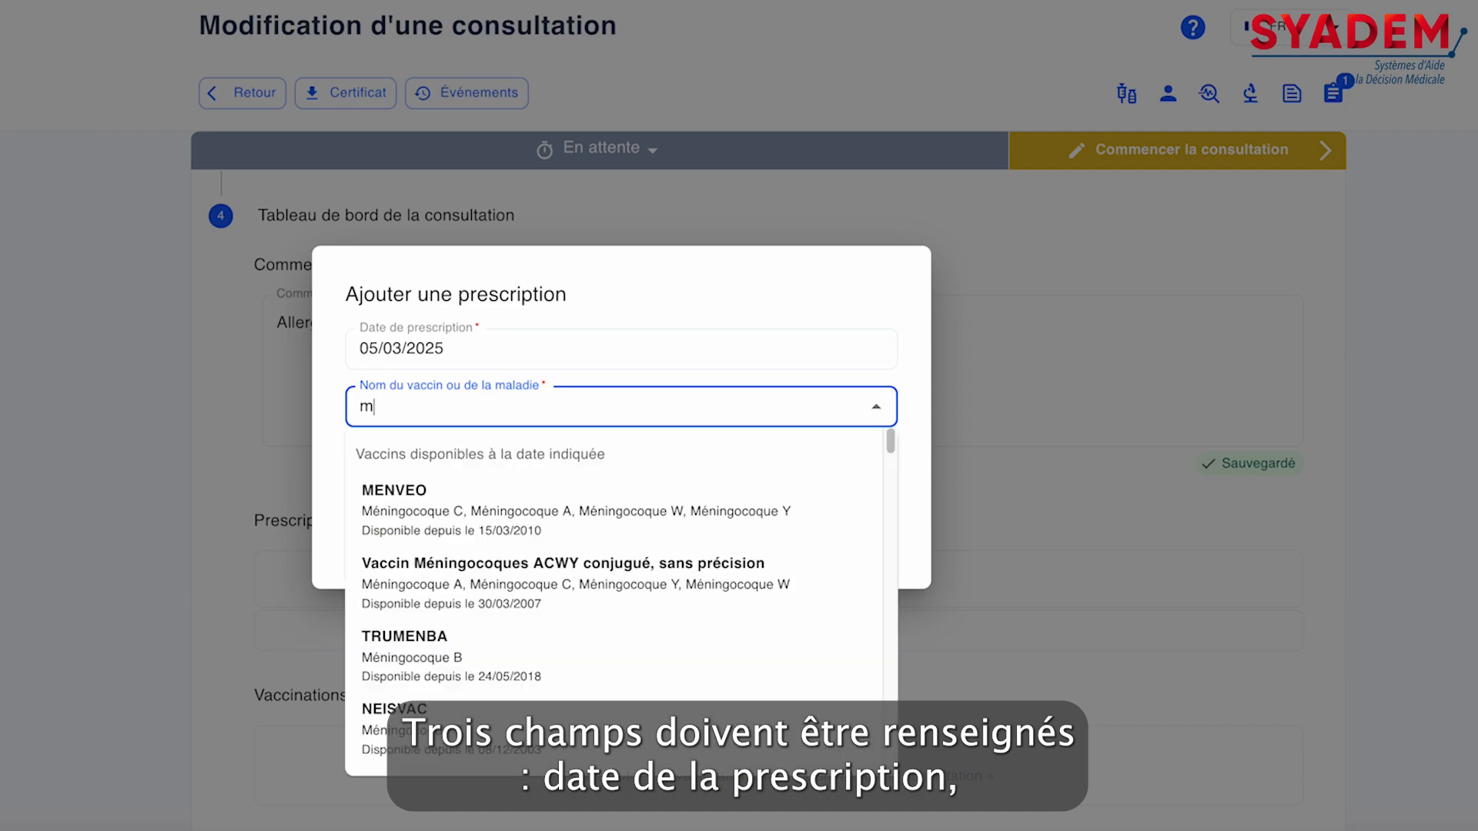
pyautogui.write('énin')
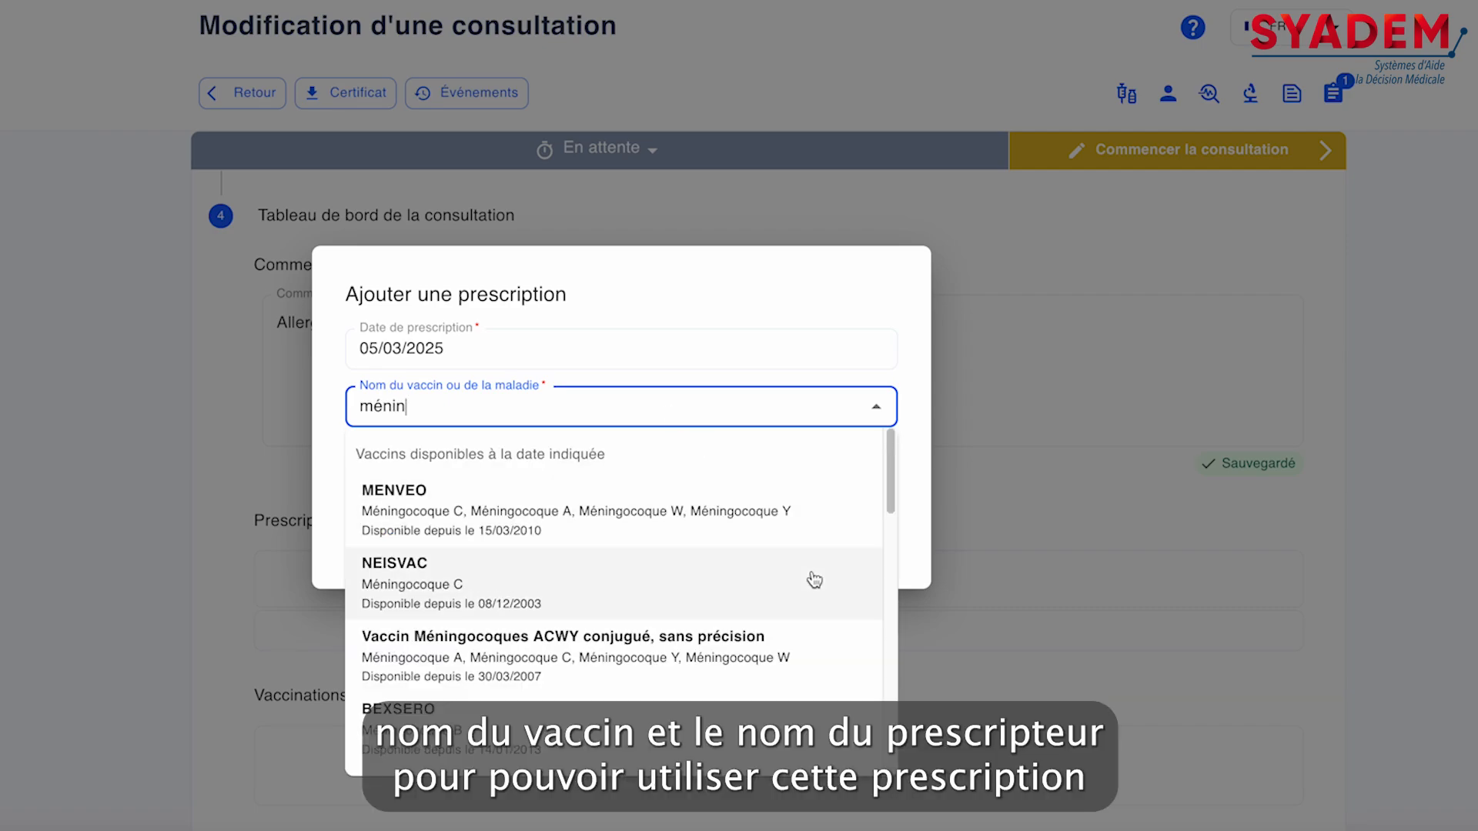
pyautogui.click(682, 735)
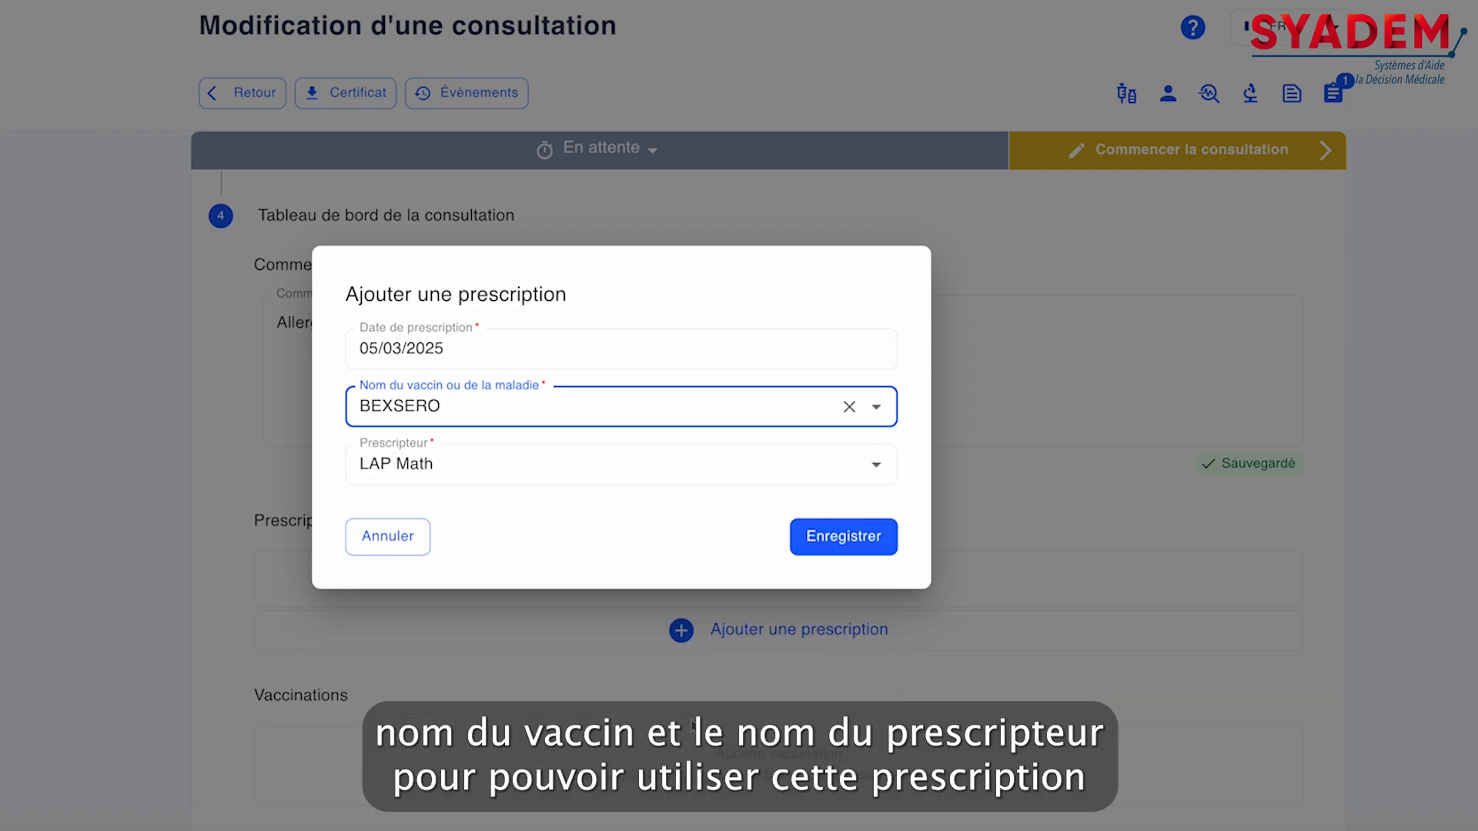
pyautogui.click(813, 536)
# Look through the Vaccinations, Documents, Examens and patient note sections of the consultation dashboard
pyautogui.scroll(-5, 847, 522)
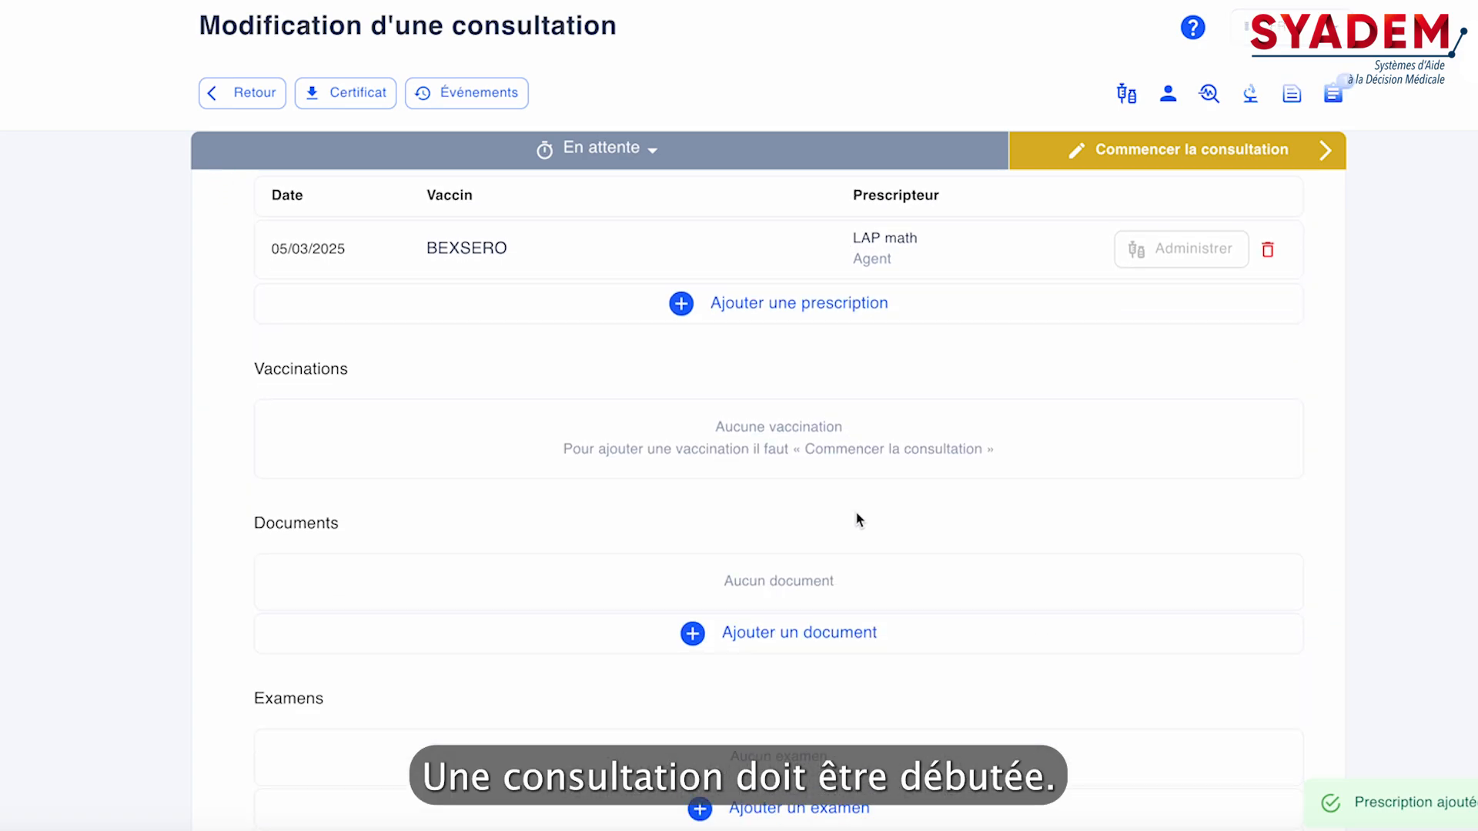
pyautogui.scroll(-1, 859, 521)
pyautogui.click(774, 523)
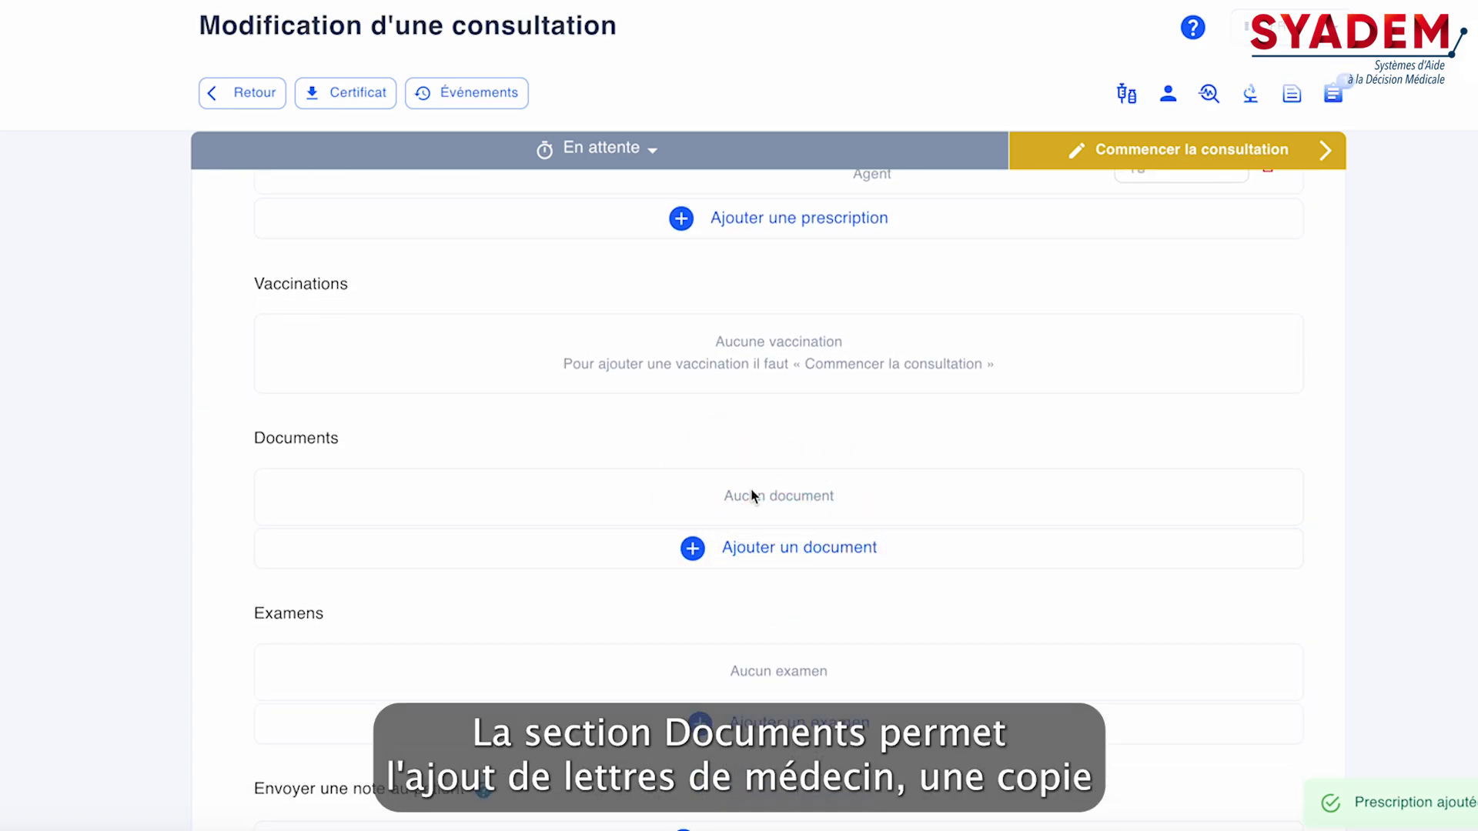
pyautogui.scroll(-1, 772, 488)
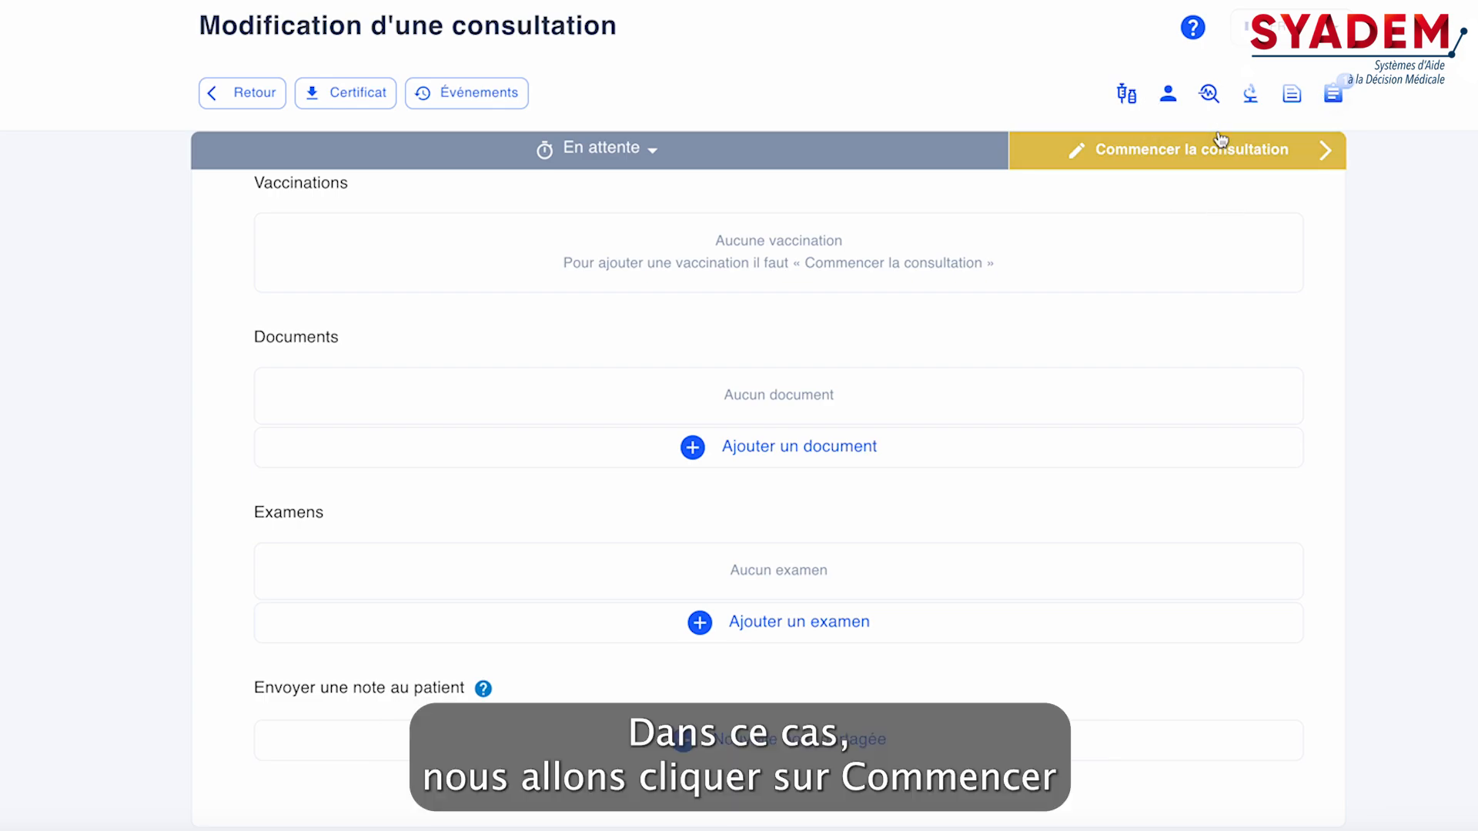
# Return to today's consultations and reopen the one planned for 15:00 to review its prepared comment and vaccine prescription
pyautogui.click(224, 109)
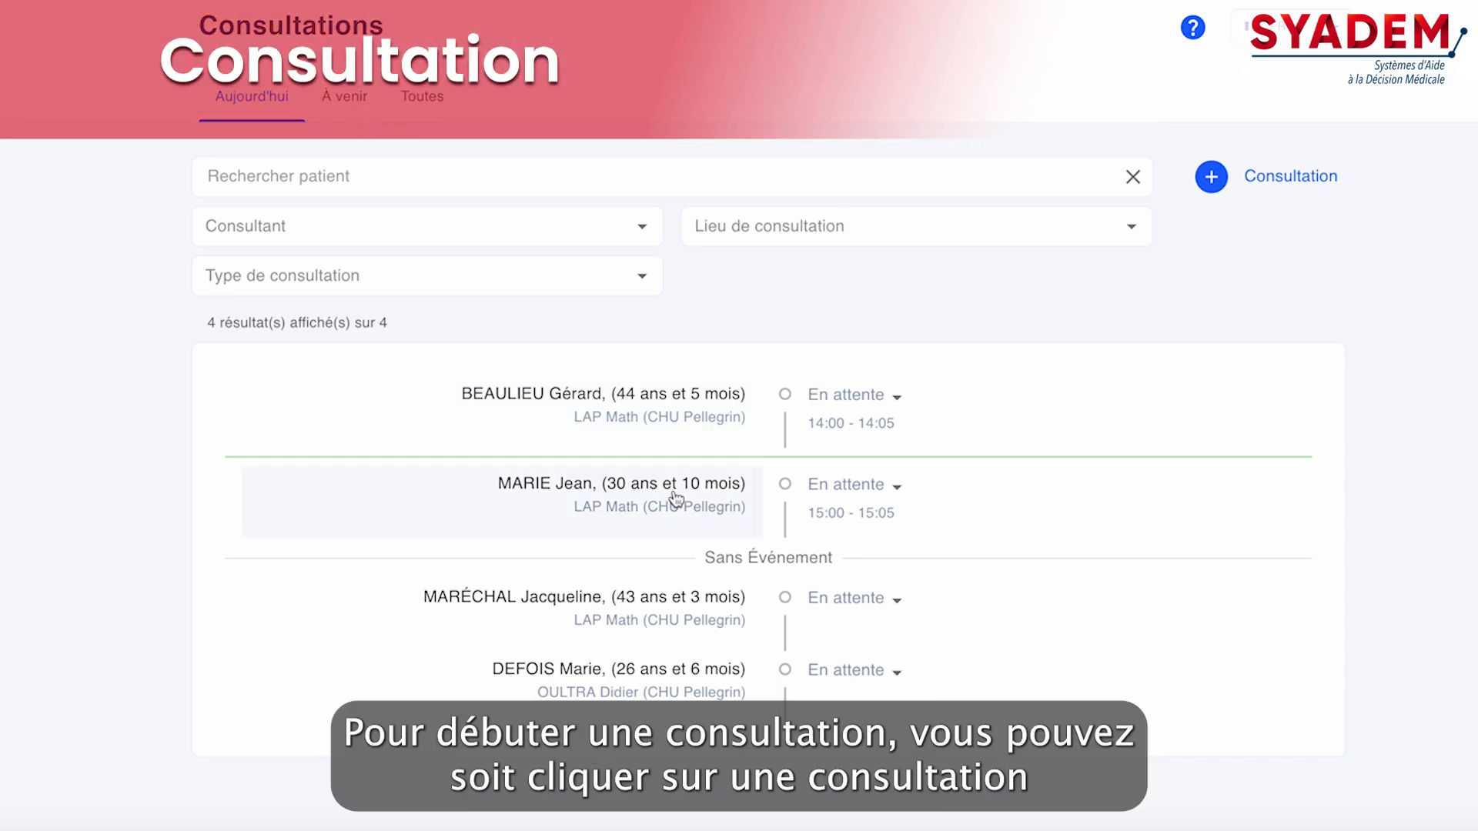
pyautogui.click(676, 498)
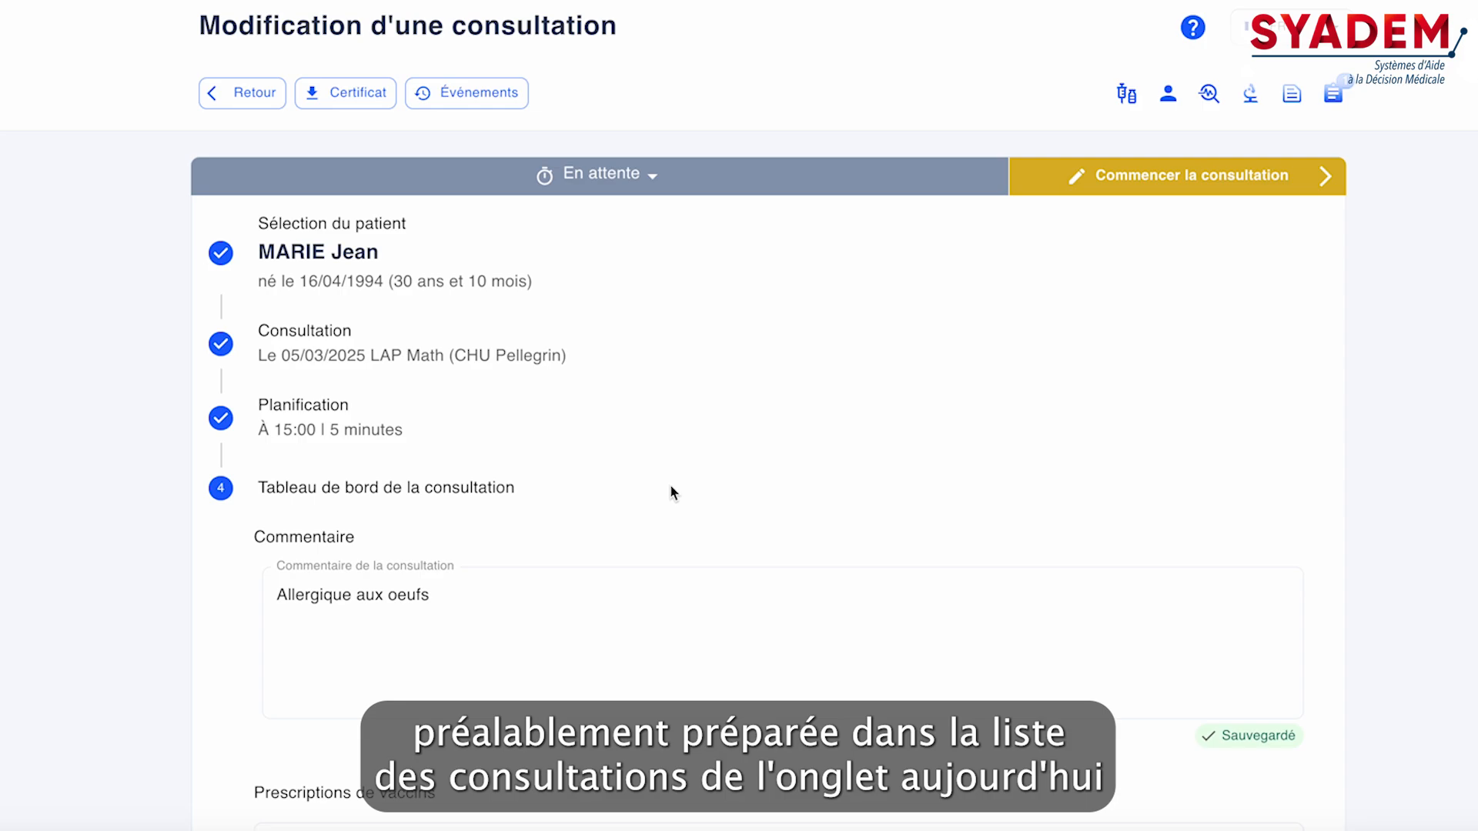
pyautogui.scroll(-2, 687, 477)
pyautogui.scroll(2, 689, 473)
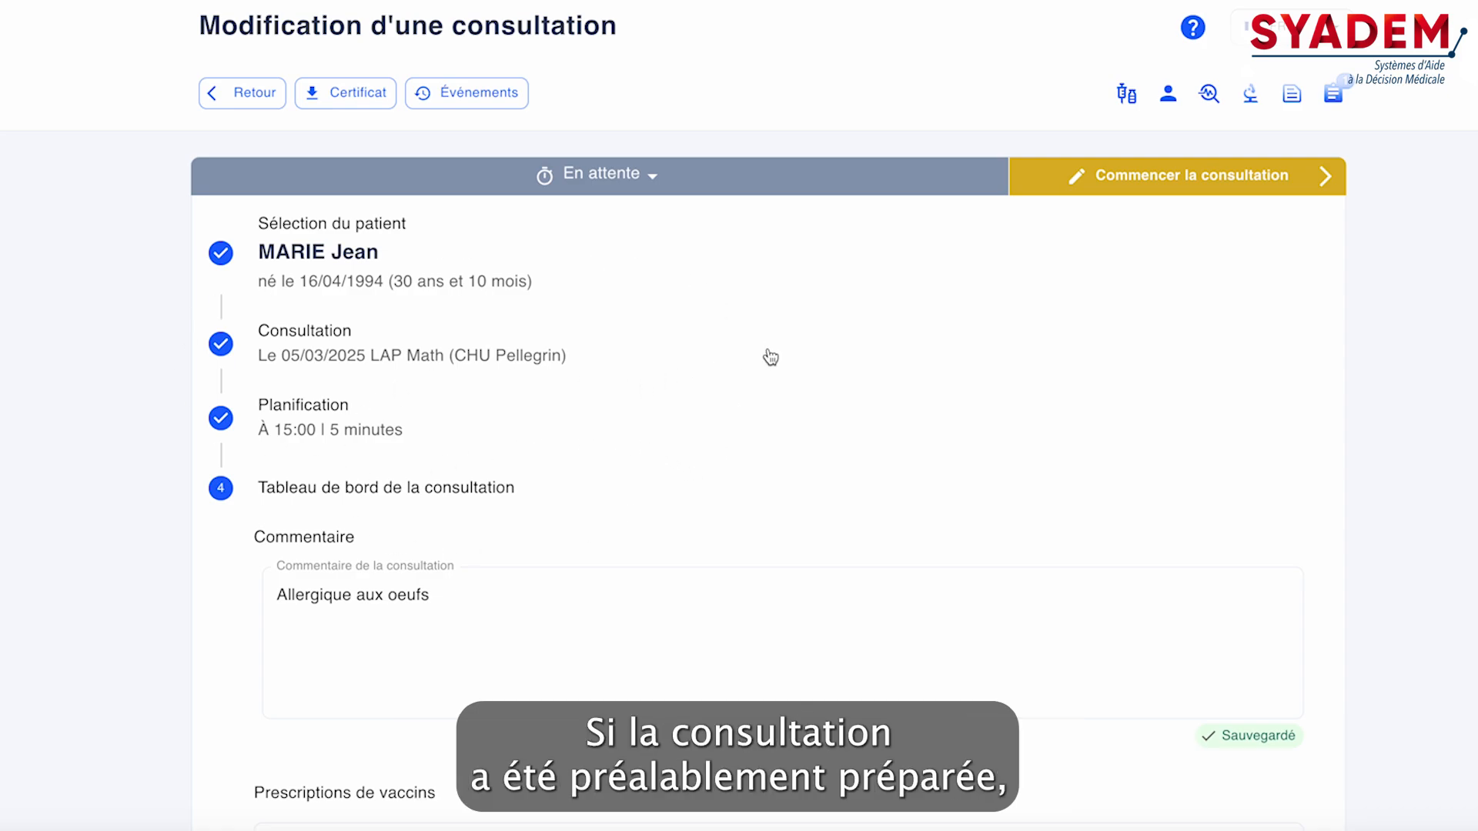
pyautogui.scroll(-5, 770, 357)
pyautogui.scroll(-1, 771, 356)
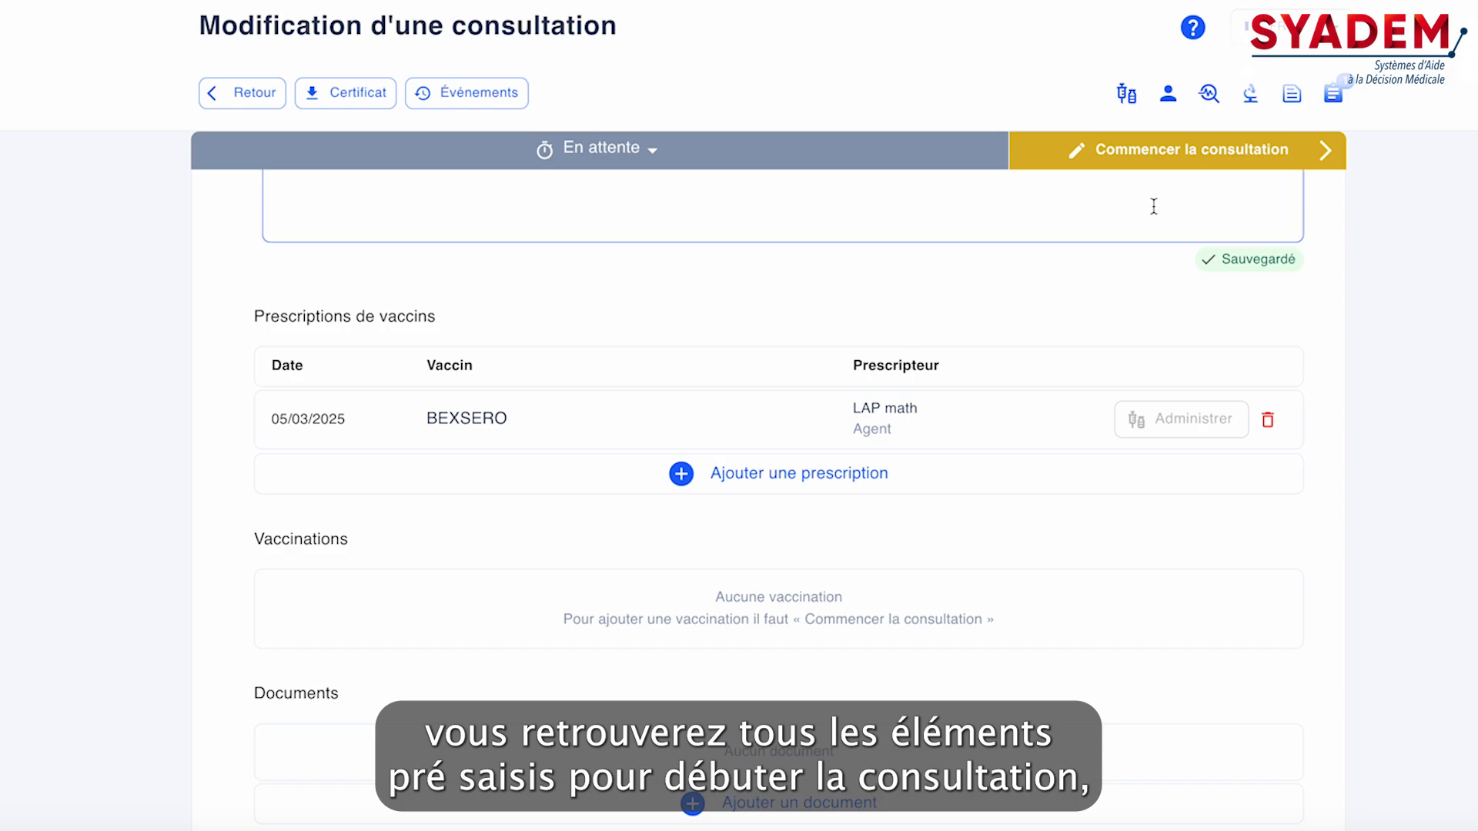
# Start the prepared consultation so its status becomes En cours, and review its comment and vaccine prescription
pyautogui.click(1164, 170)
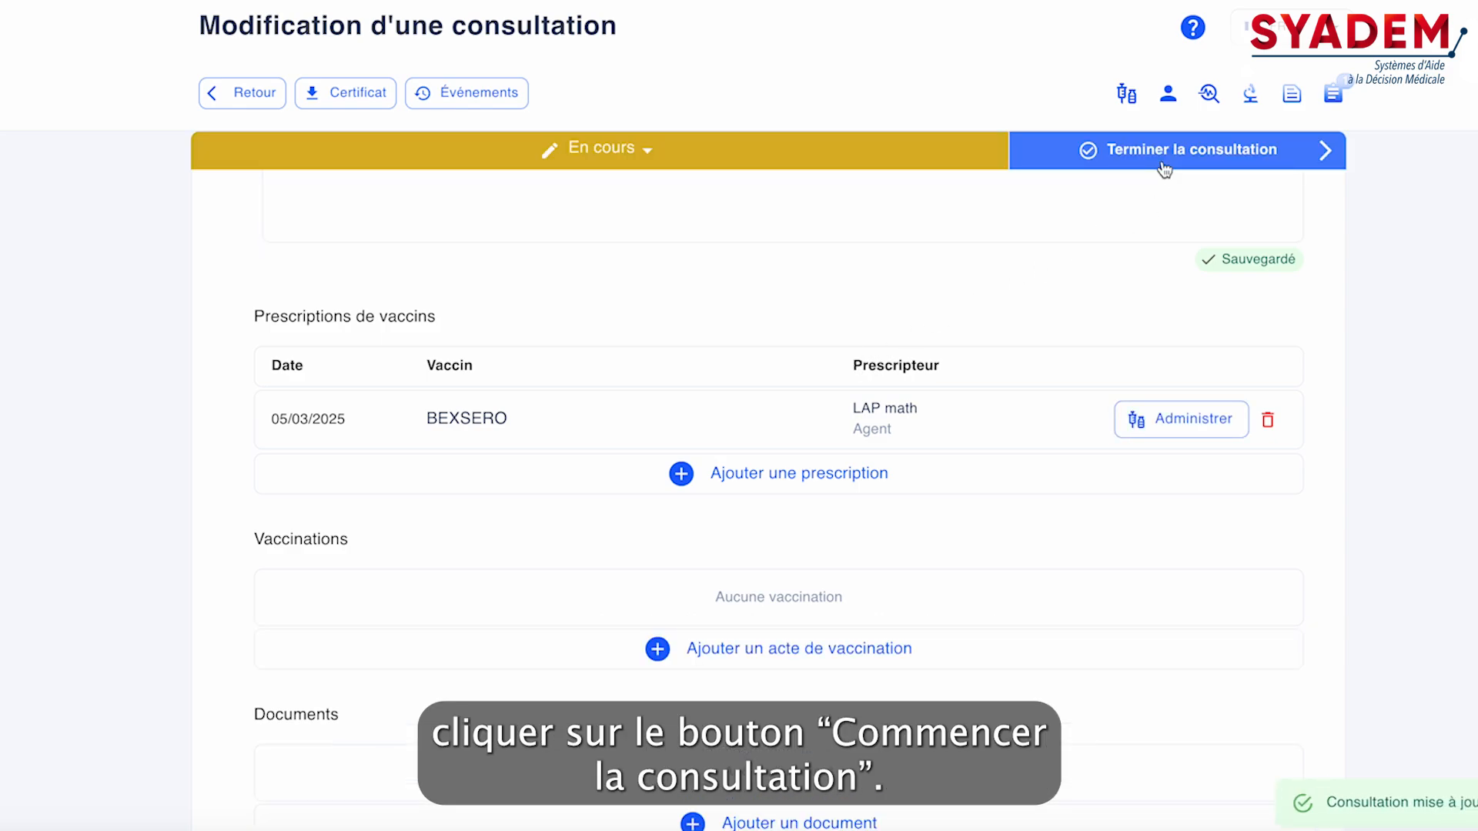
pyautogui.click(606, 192)
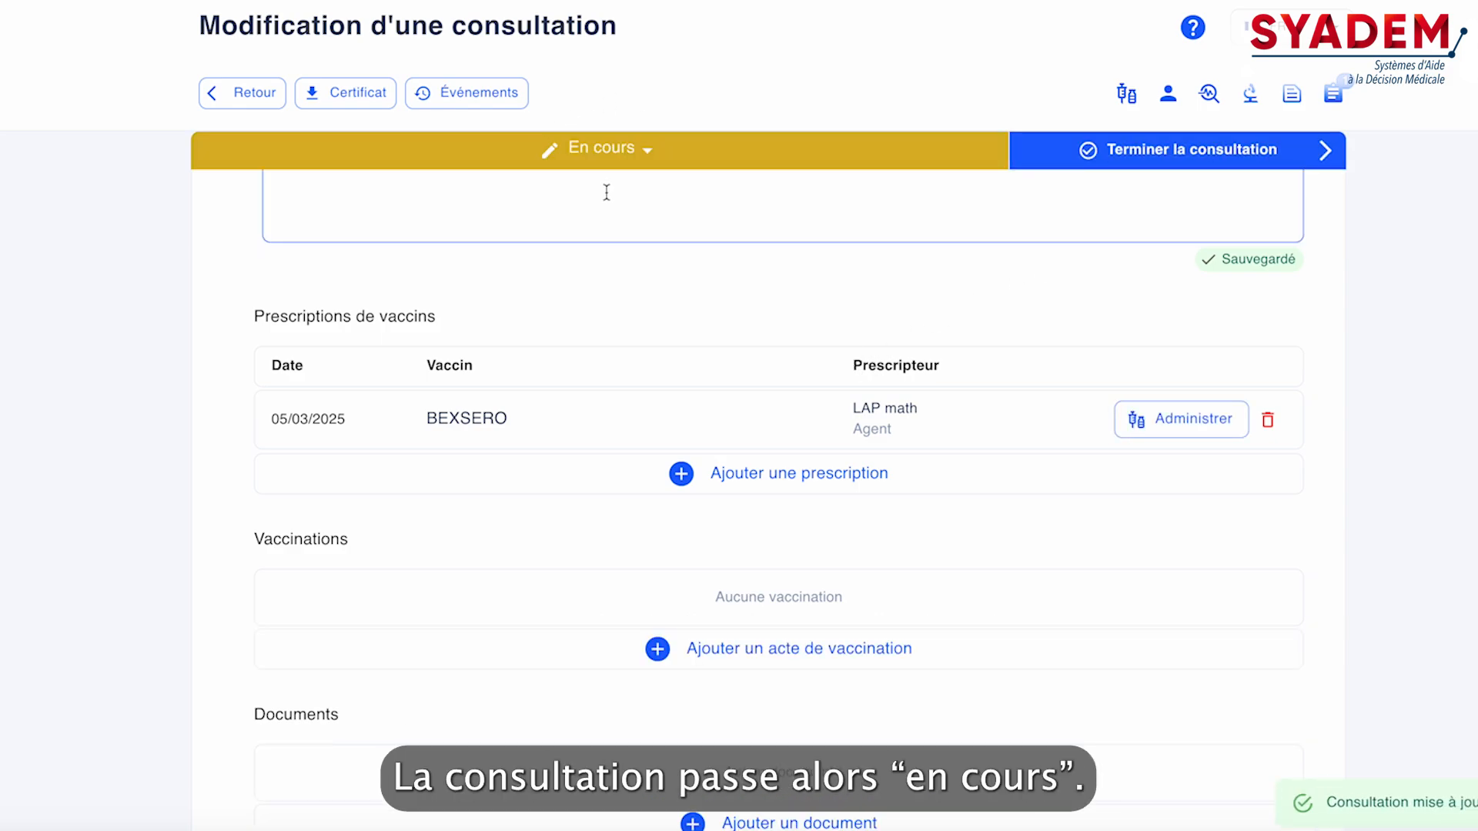
pyautogui.click(1065, 323)
pyautogui.scroll(1, 1055, 350)
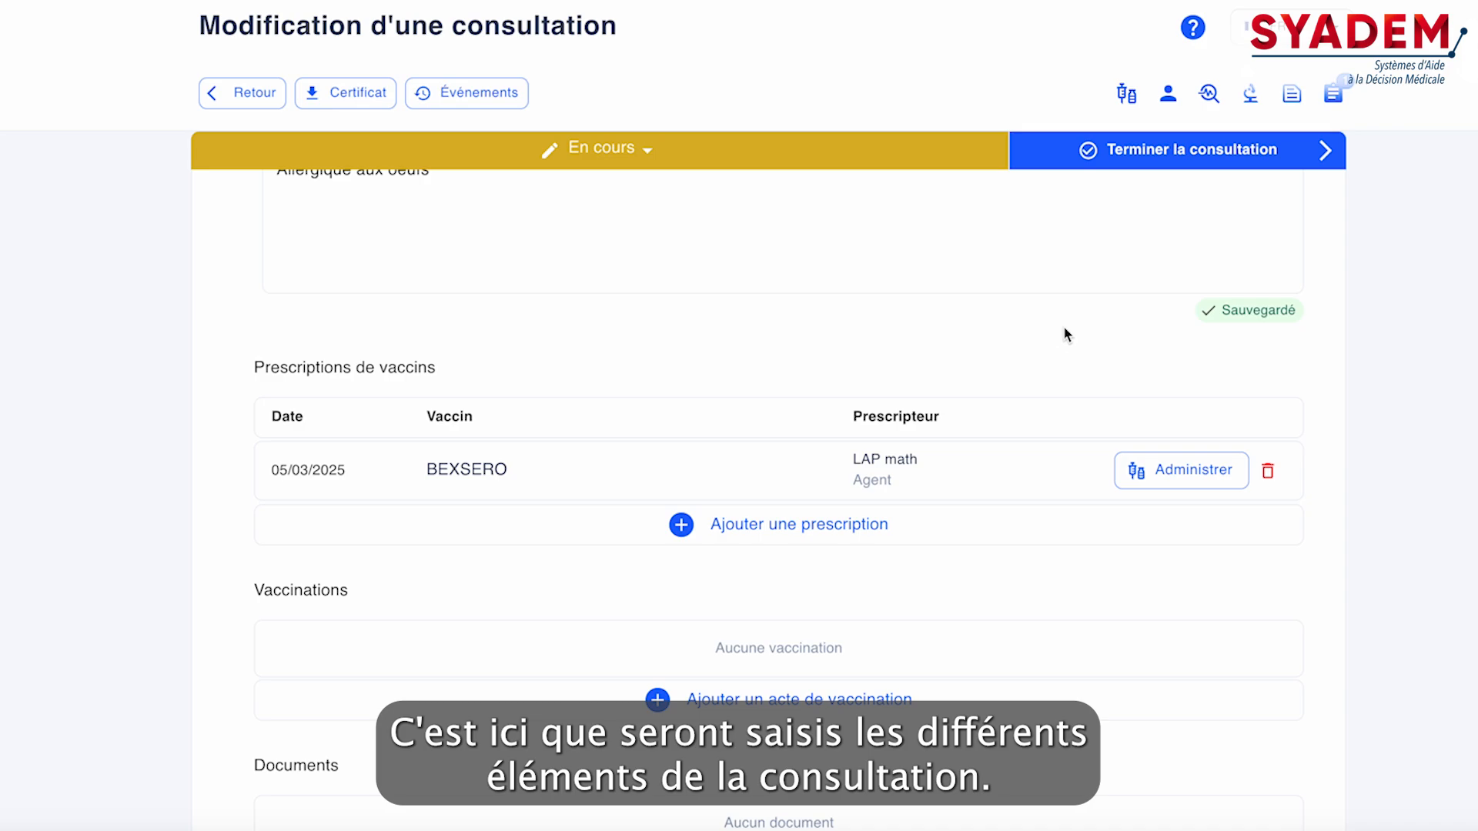
pyautogui.scroll(6, 1064, 326)
pyautogui.scroll(-7, 1066, 336)
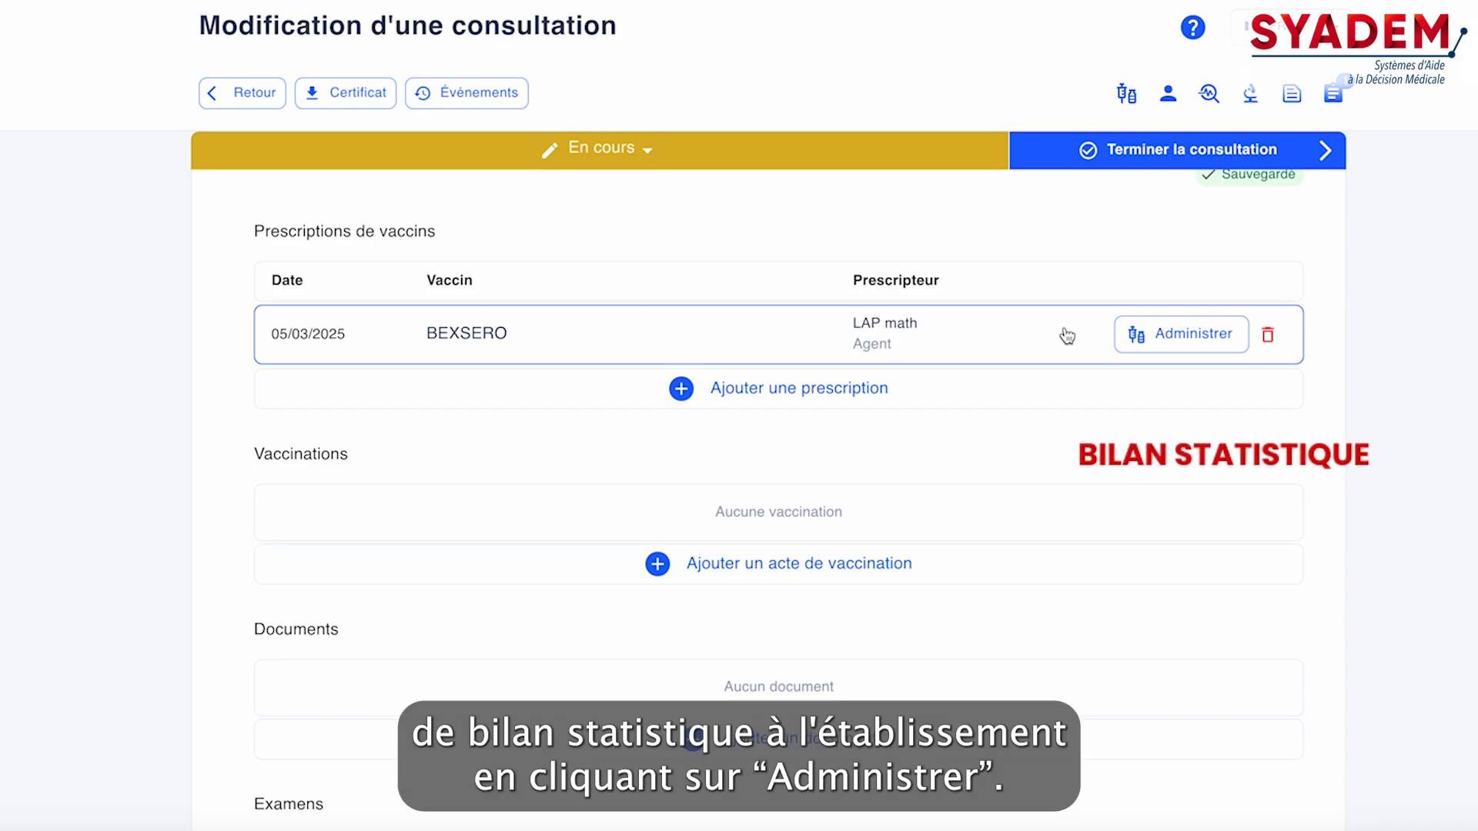
# Administer the prescribed BEXSERO using its Datamatrix code, with lot ABXD32AC0029, serial 588SYPPFYM and expiry 30/09/2026, and save the vaccination act
pyautogui.click(1203, 332)
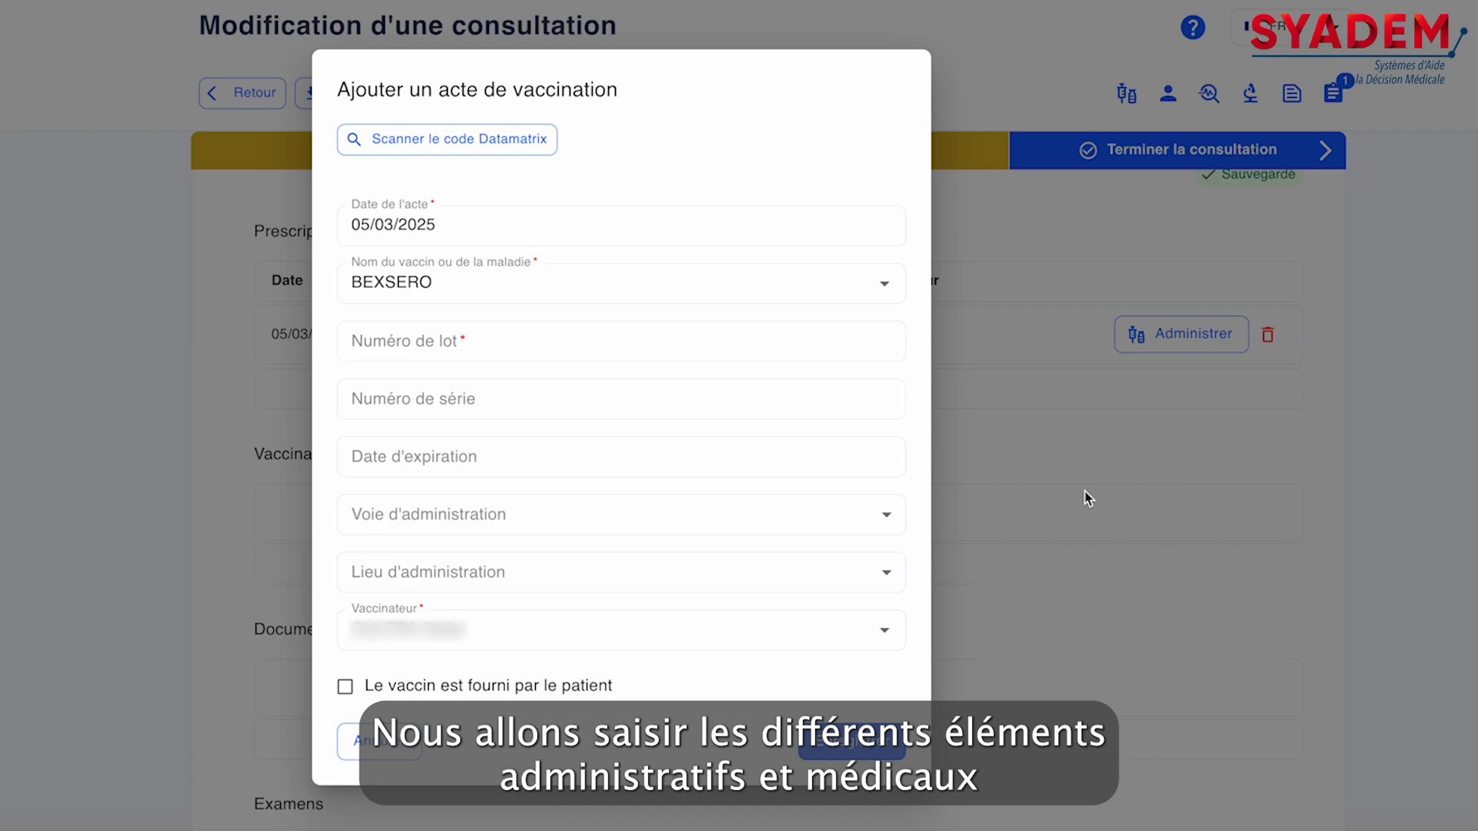
pyautogui.click(532, 150)
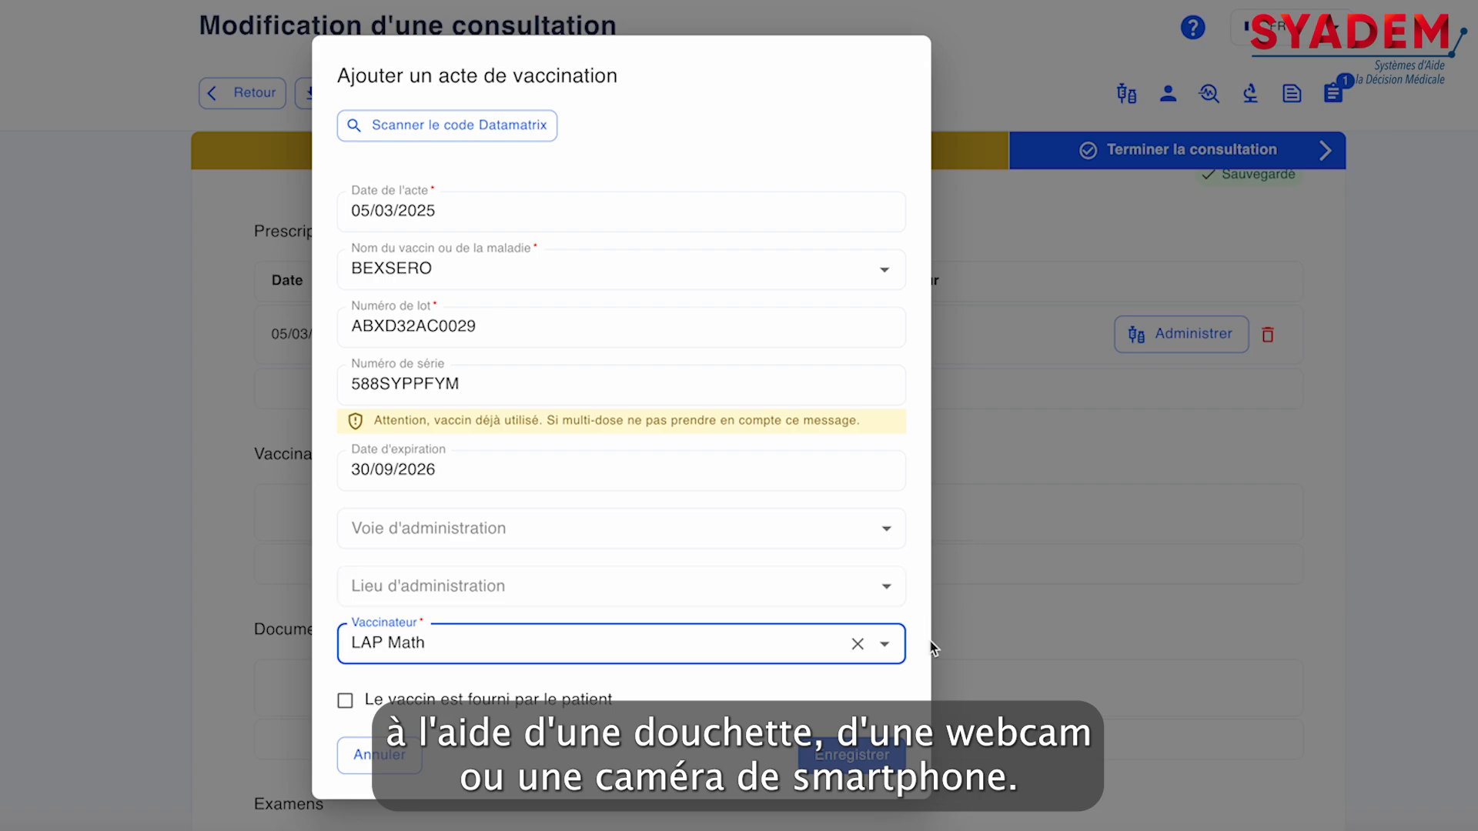
pyautogui.click(874, 746)
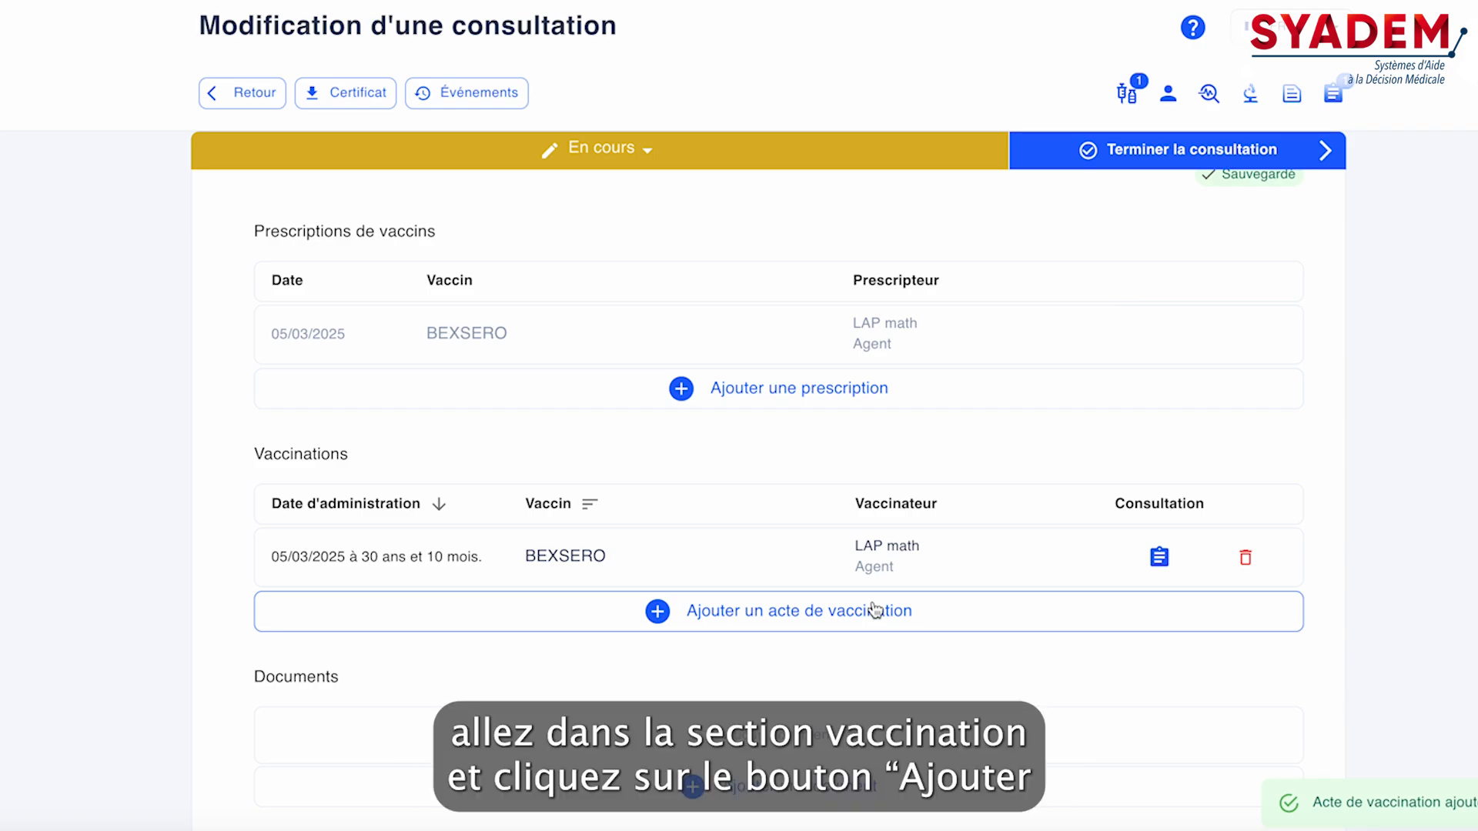
# View the blank form for adding an unprescribed vaccination act and close it without saving
pyautogui.click(770, 611)
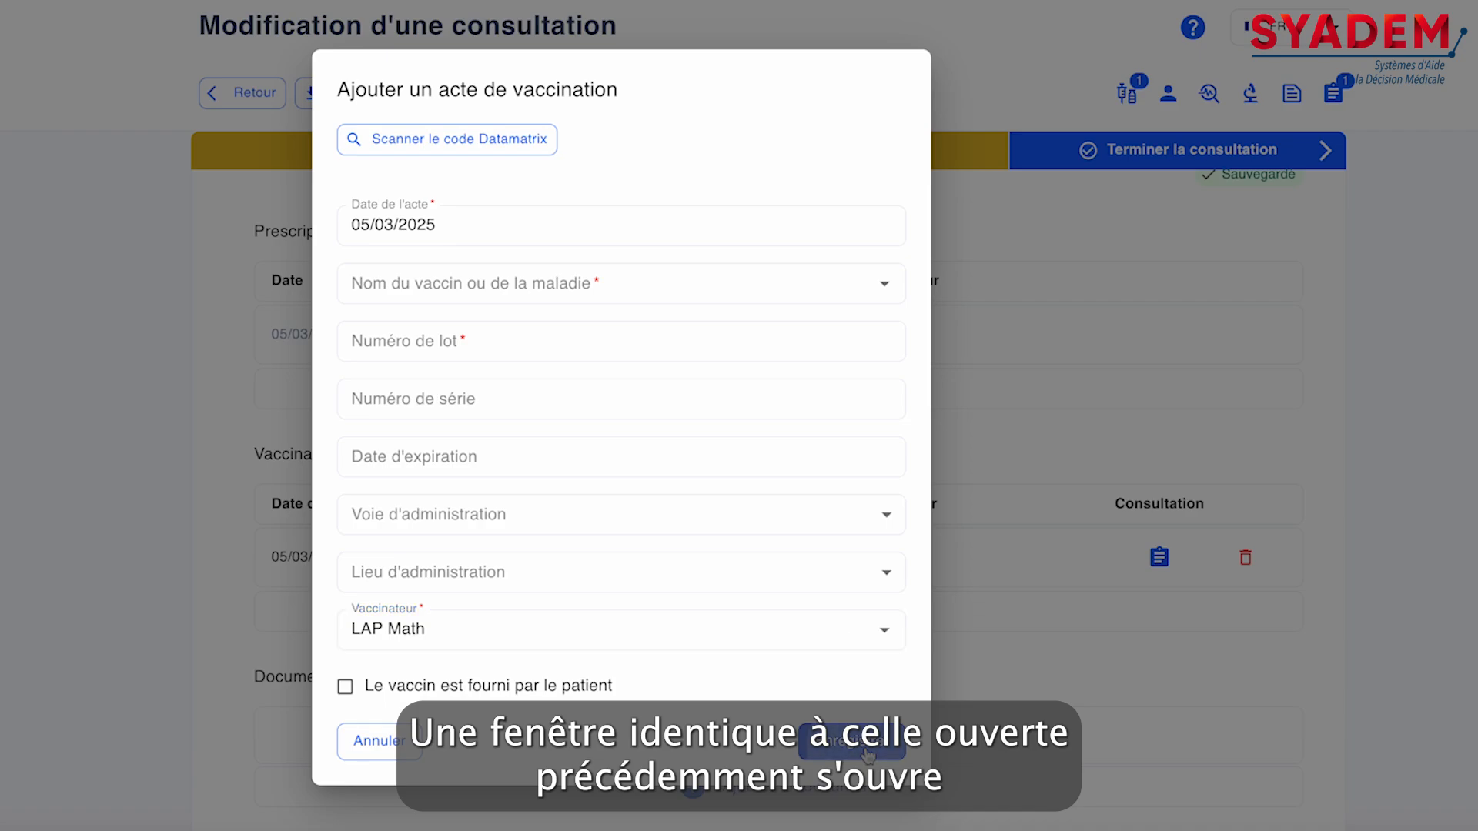
pyautogui.click(422, 149)
pyautogui.click(297, 127)
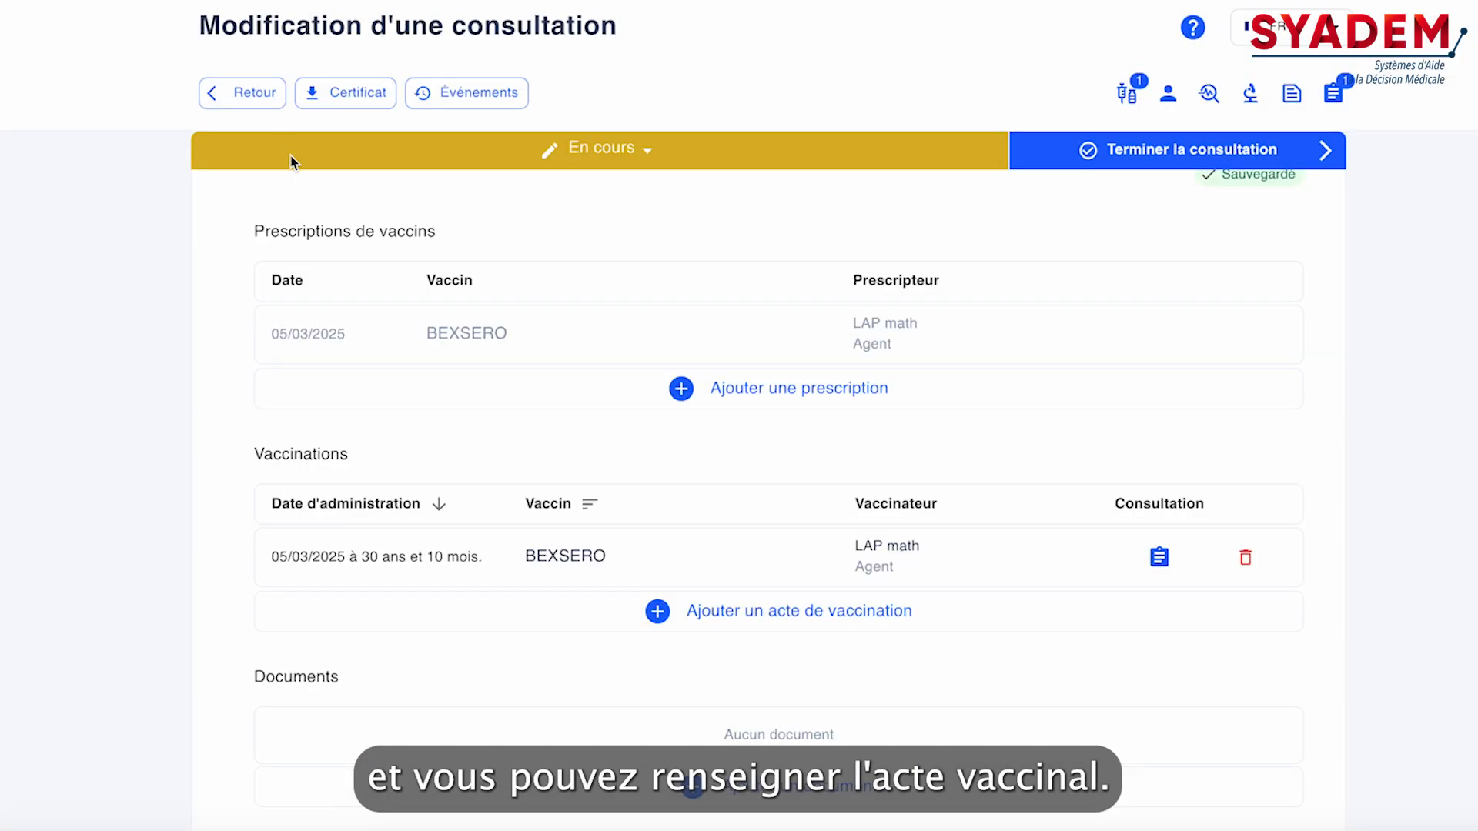
# Check the Documents, Examens and patient note sections, and finish the consultation
pyautogui.scroll(-3, 1088, 555)
pyautogui.scroll(-2, 1087, 556)
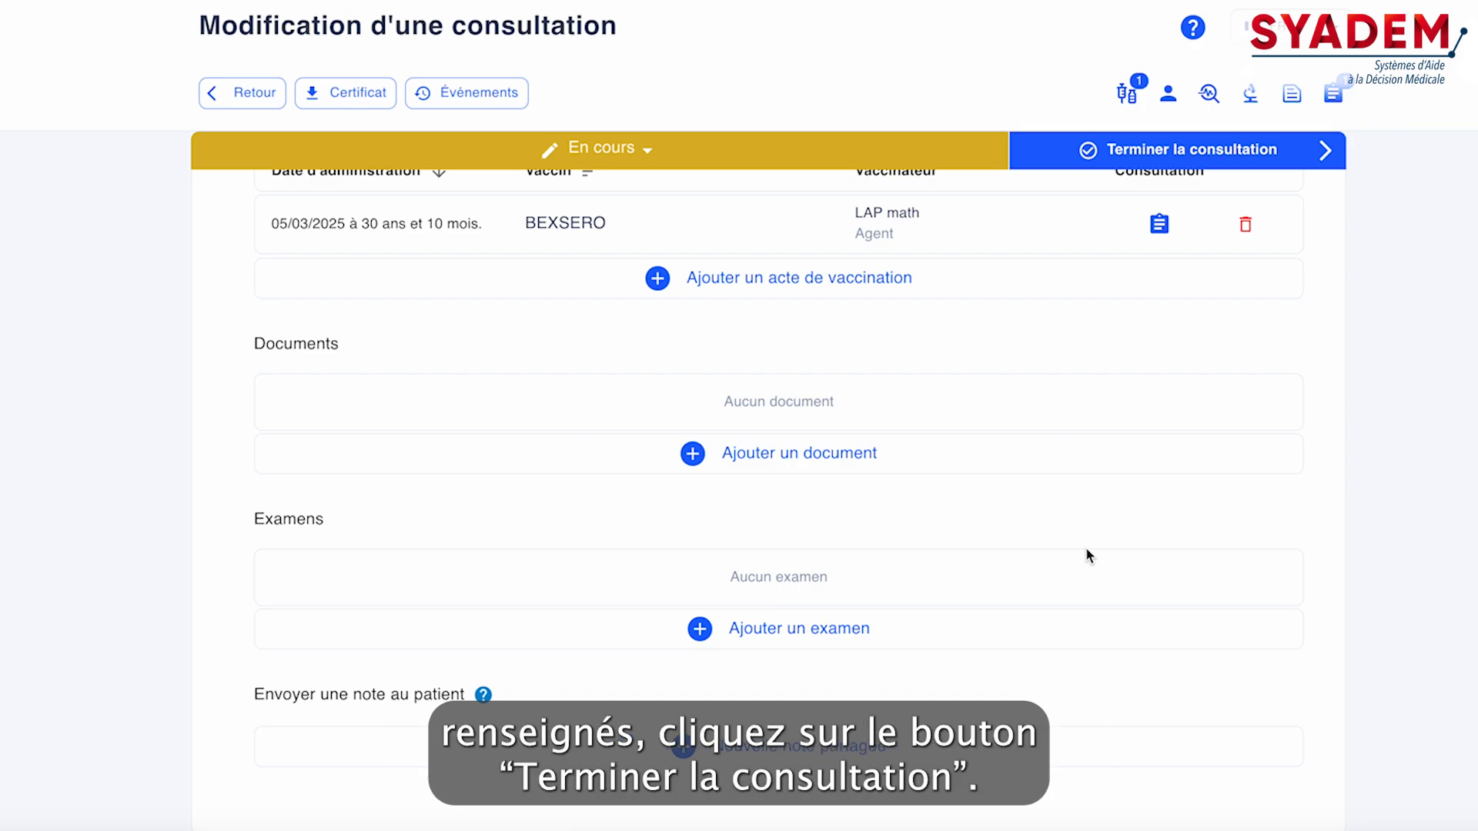
pyautogui.scroll(-1, 1231, 311)
pyautogui.click(1216, 153)
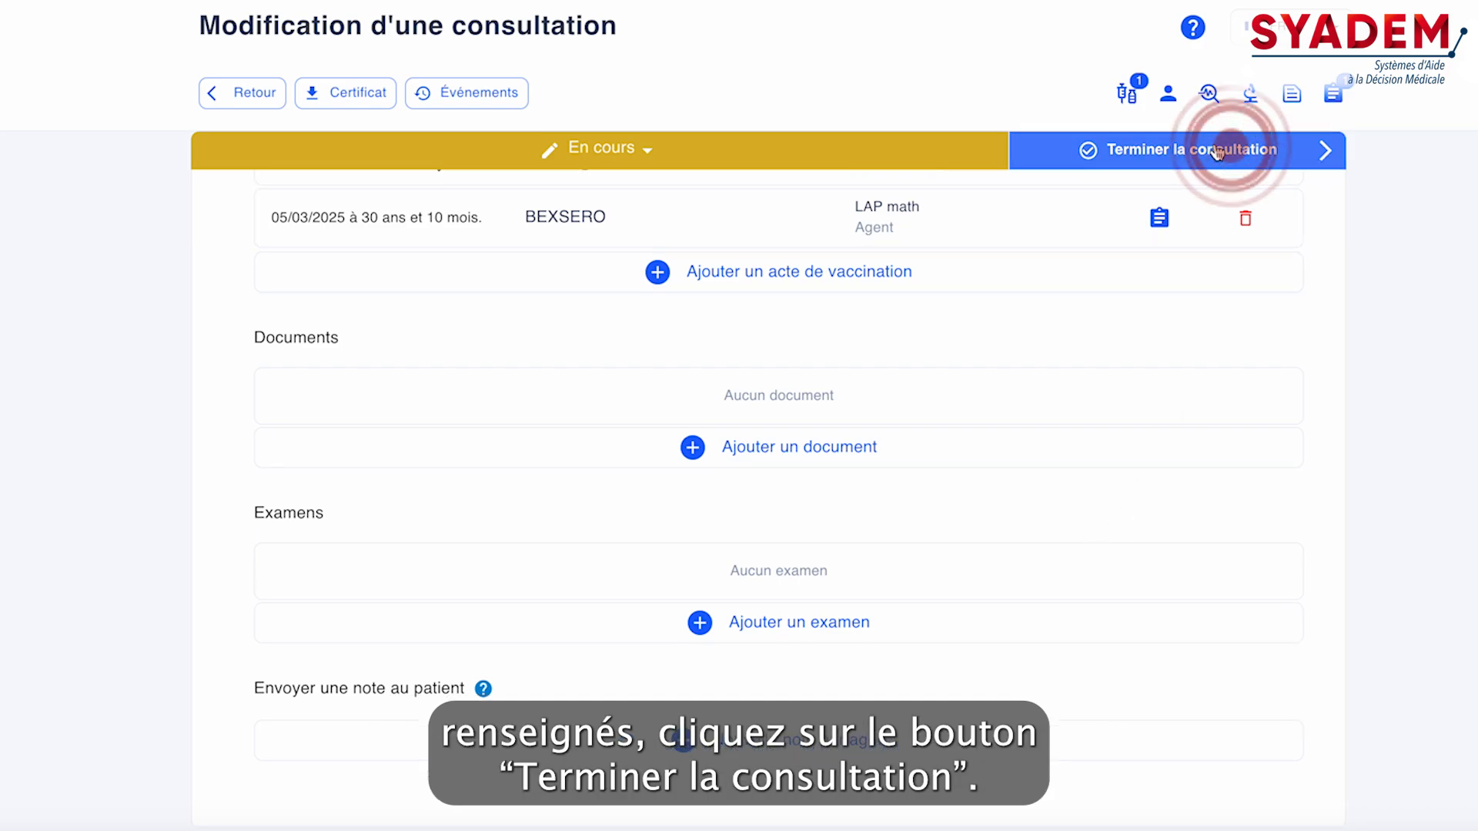
# View the status choices available for the finished consultation, leaving its status as Terminée
pyautogui.scroll(8, 1110, 437)
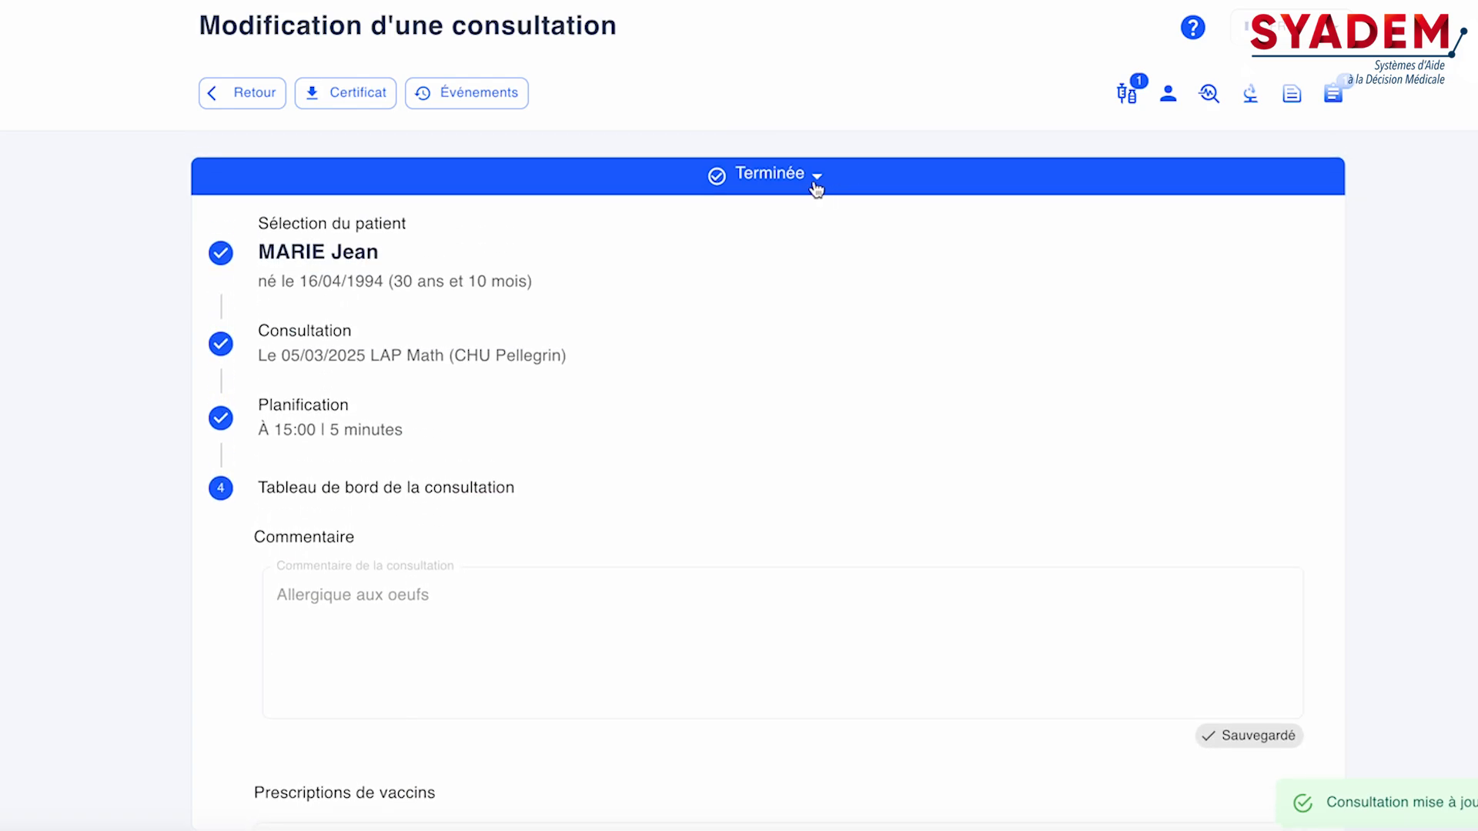
pyautogui.click(814, 186)
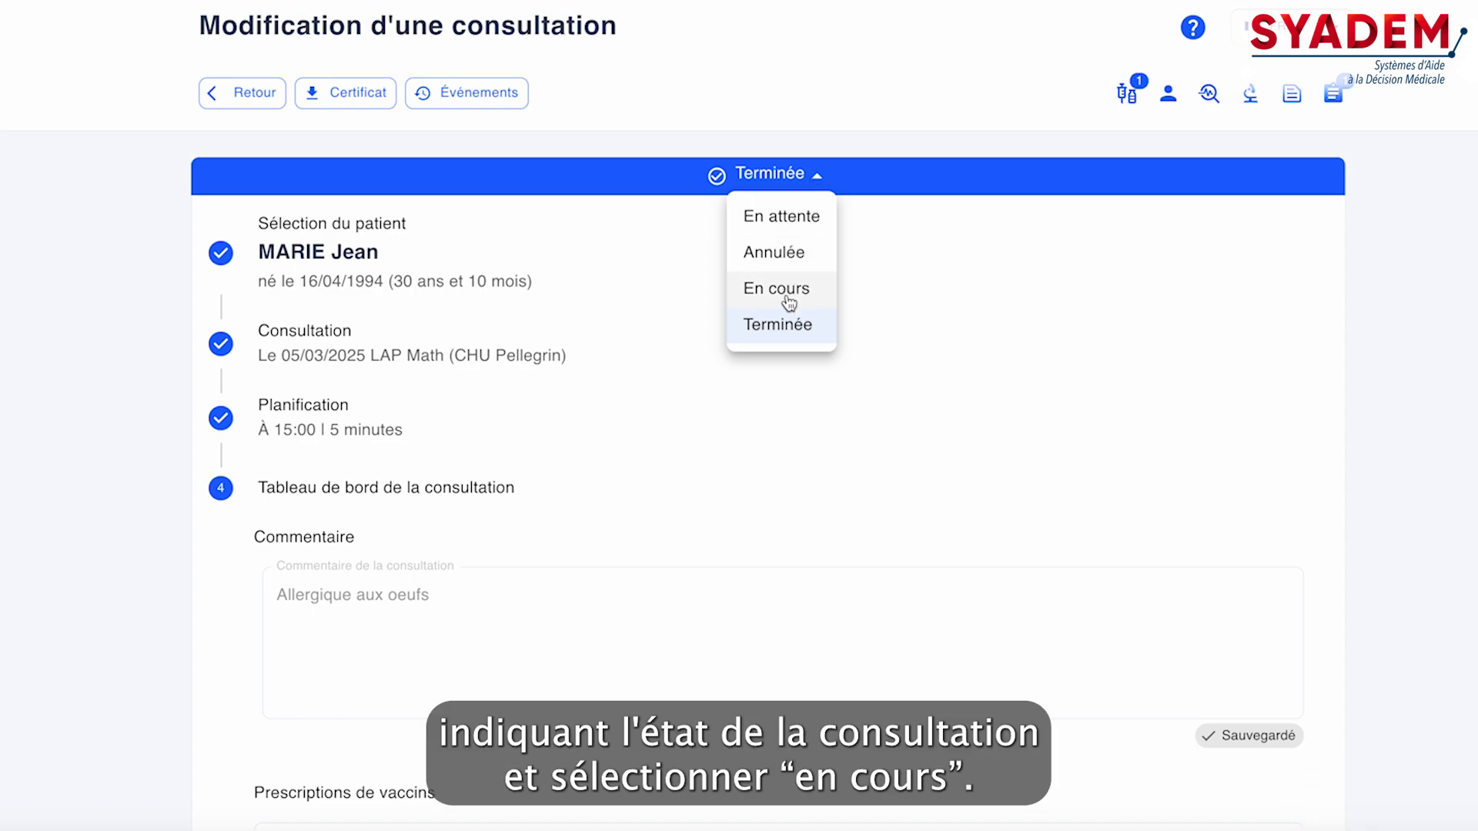
pyautogui.click(816, 178)
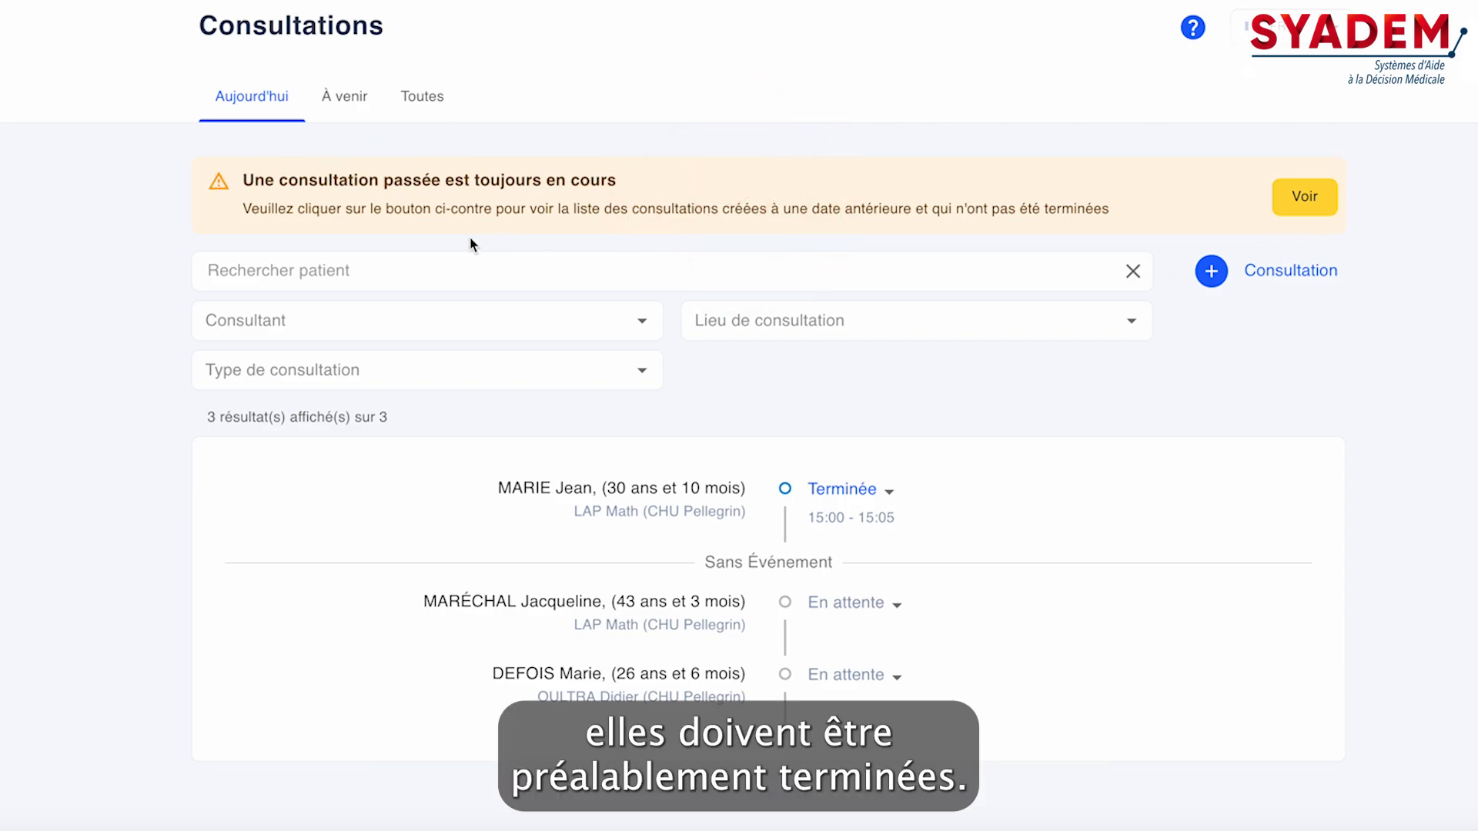
# Open the past consultation of 04/03/2025 that is still in progress, mark it as finished, and return to the consultation list
pyautogui.click(1323, 208)
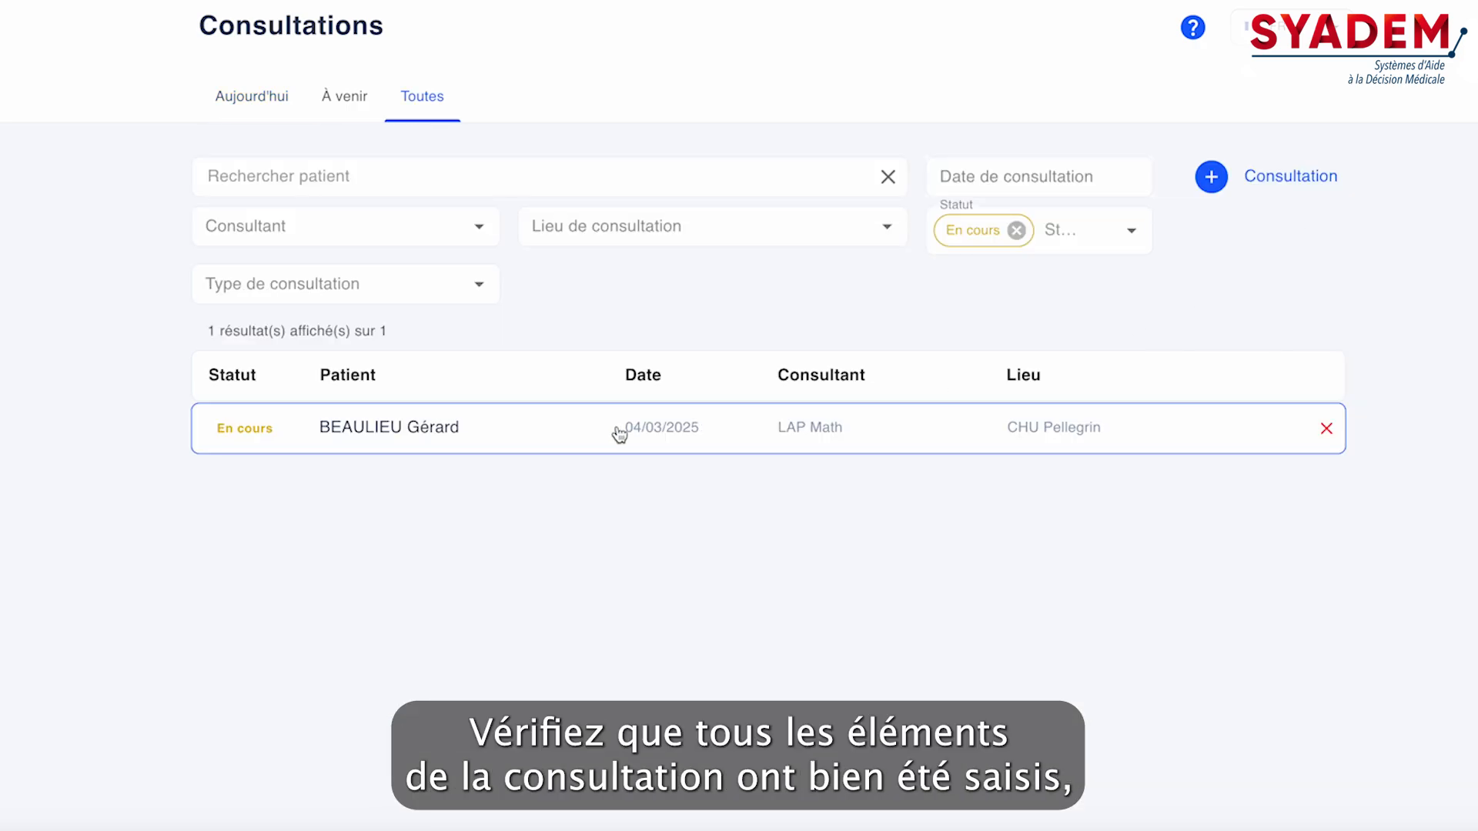
pyautogui.click(620, 435)
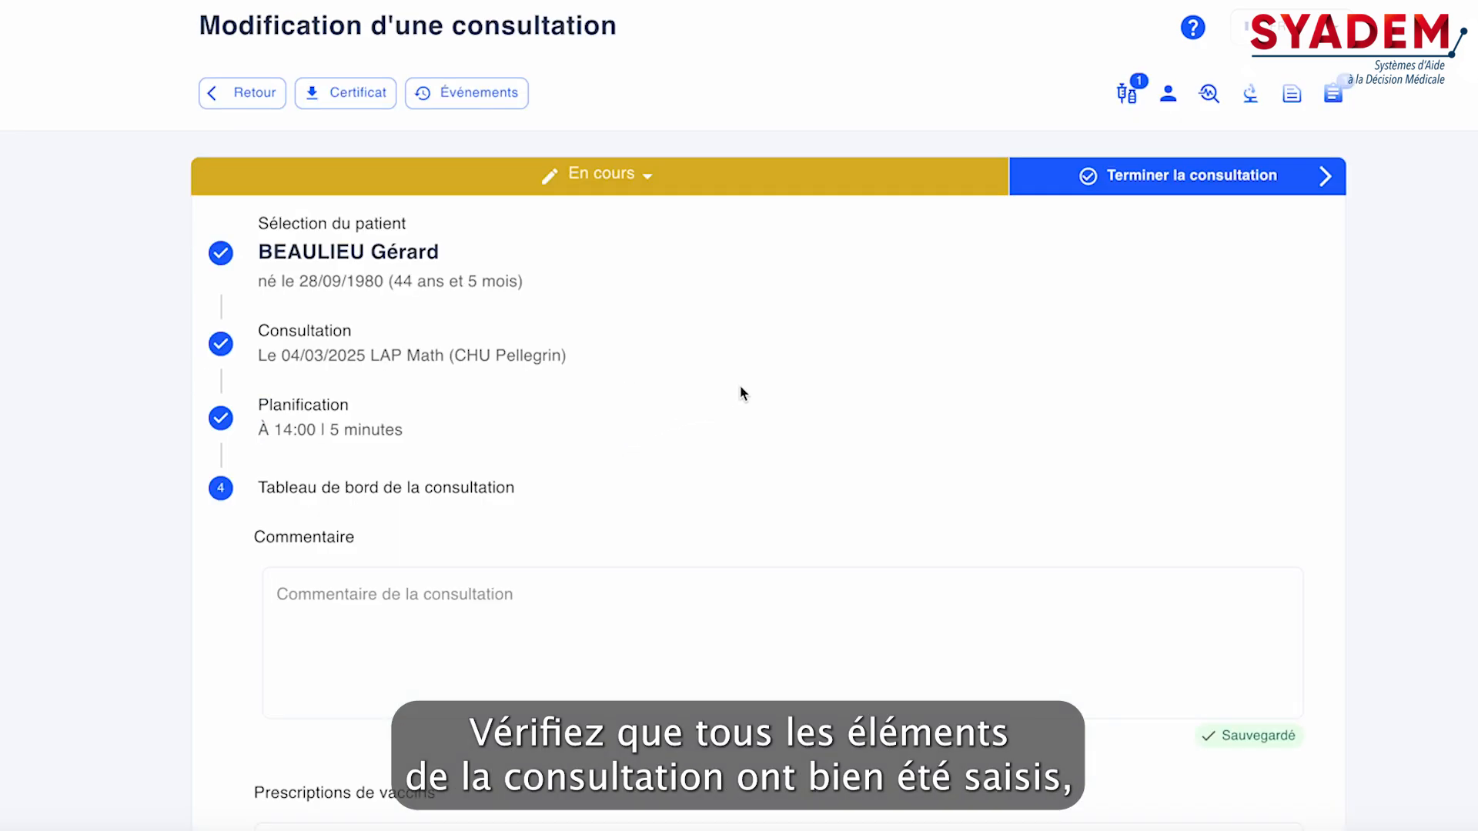
pyautogui.scroll(-1, 845, 353)
pyautogui.scroll(1, 1016, 297)
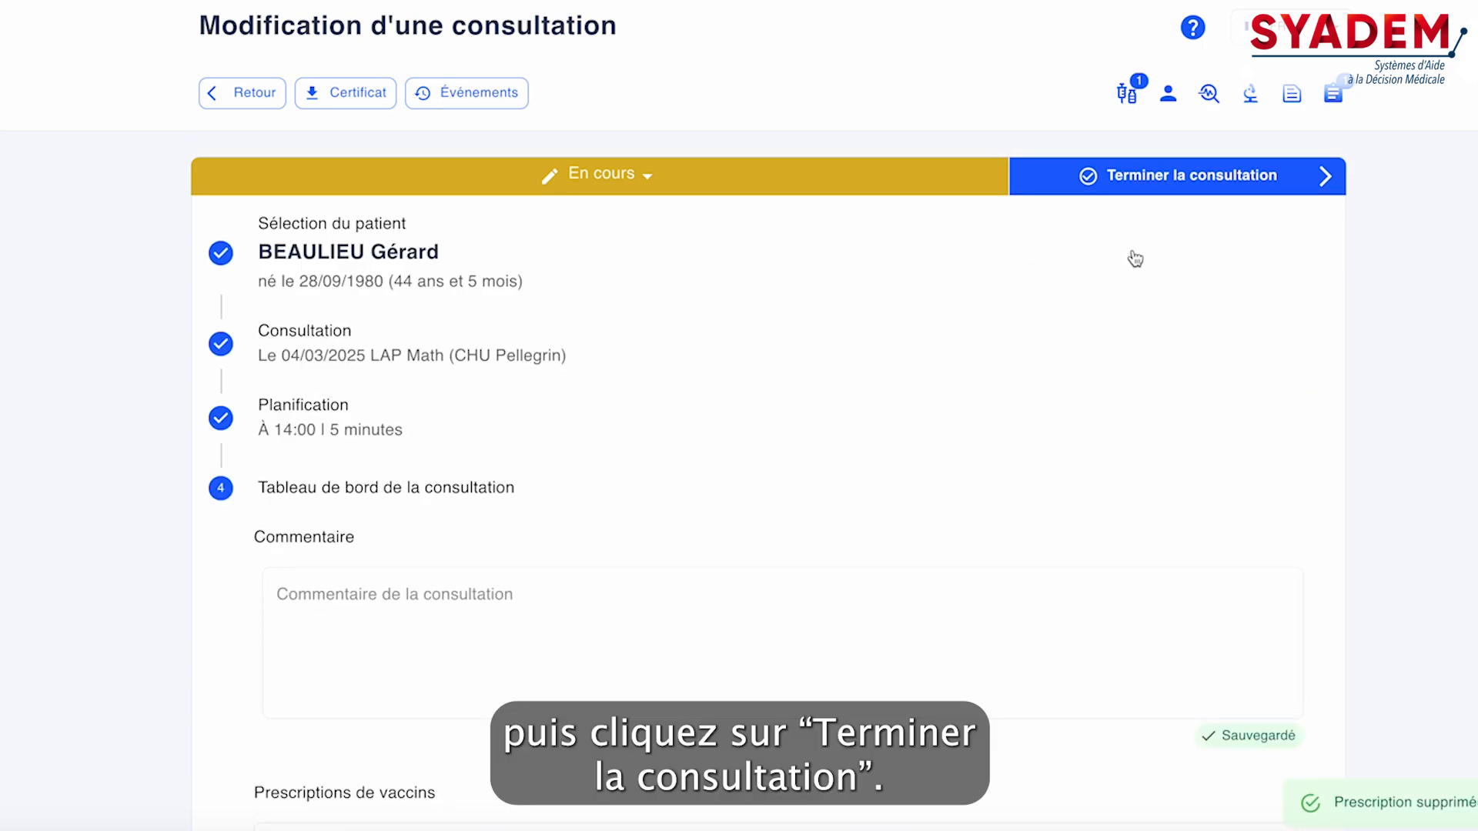
pyautogui.click(1180, 187)
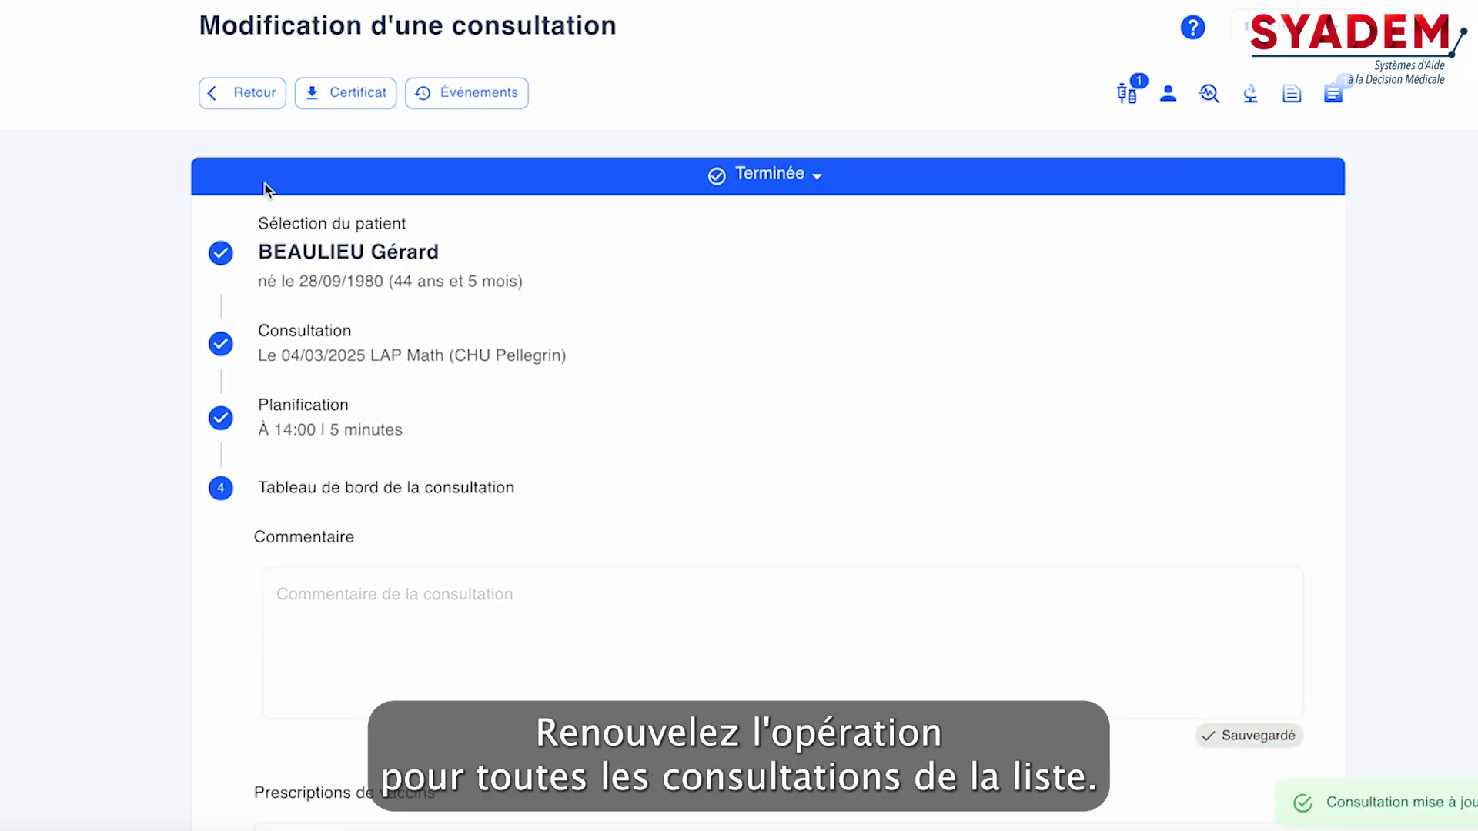
pyautogui.click(262, 93)
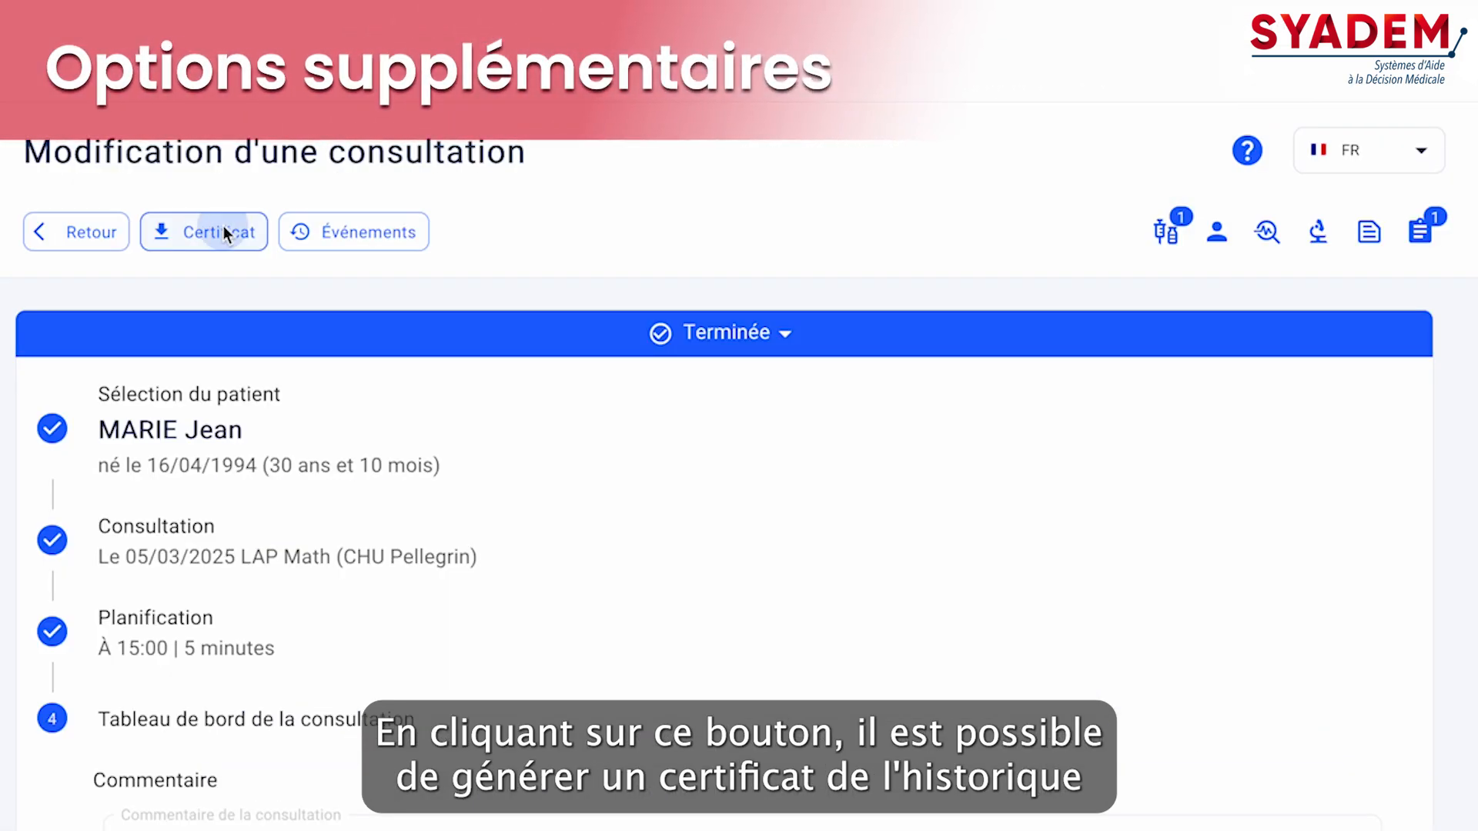
# Generate the Historique vaccinal certificate from the finished 15:00 consultation
pyautogui.click(223, 226)
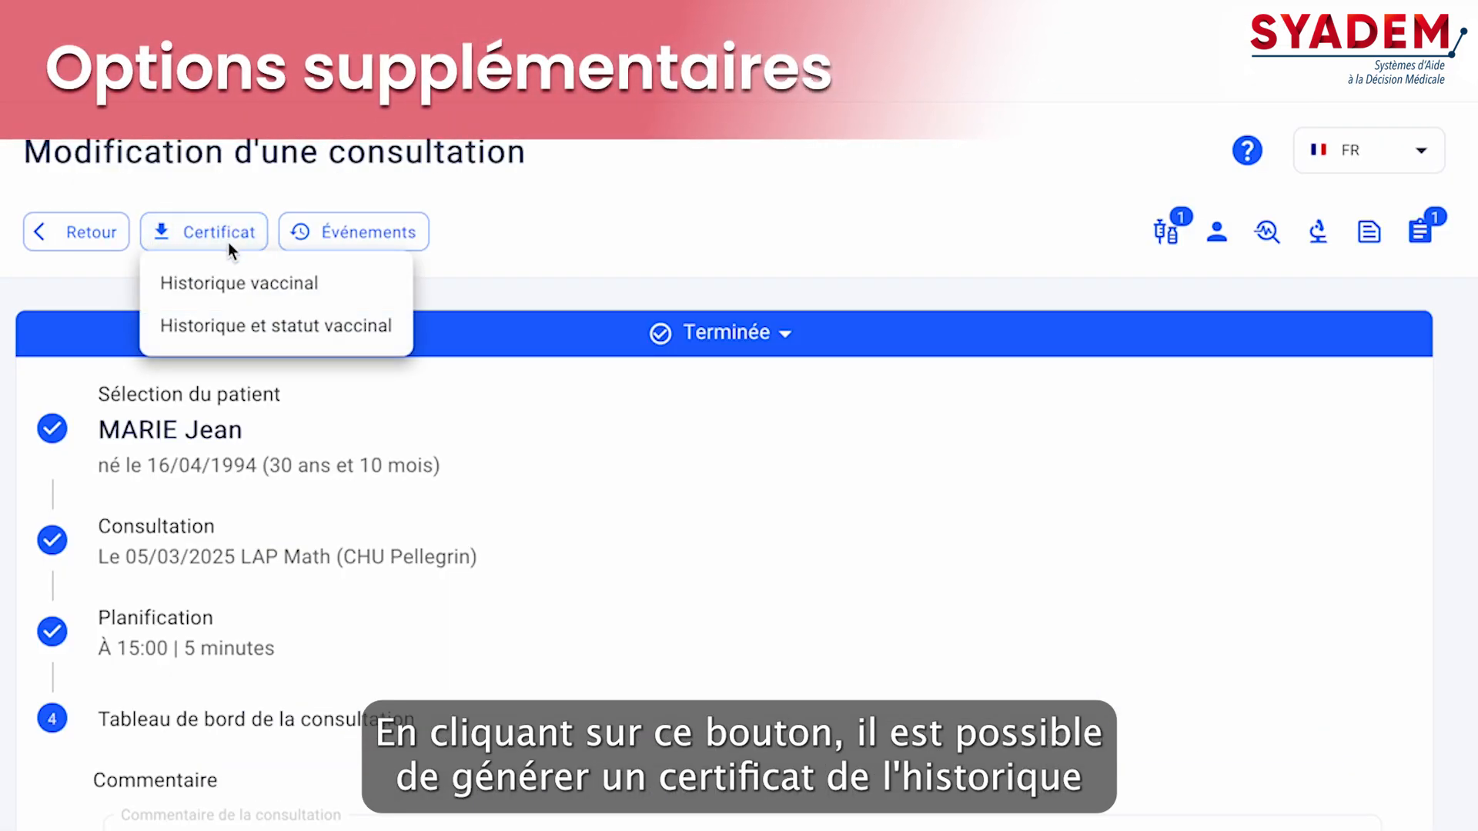
pyautogui.click(245, 283)
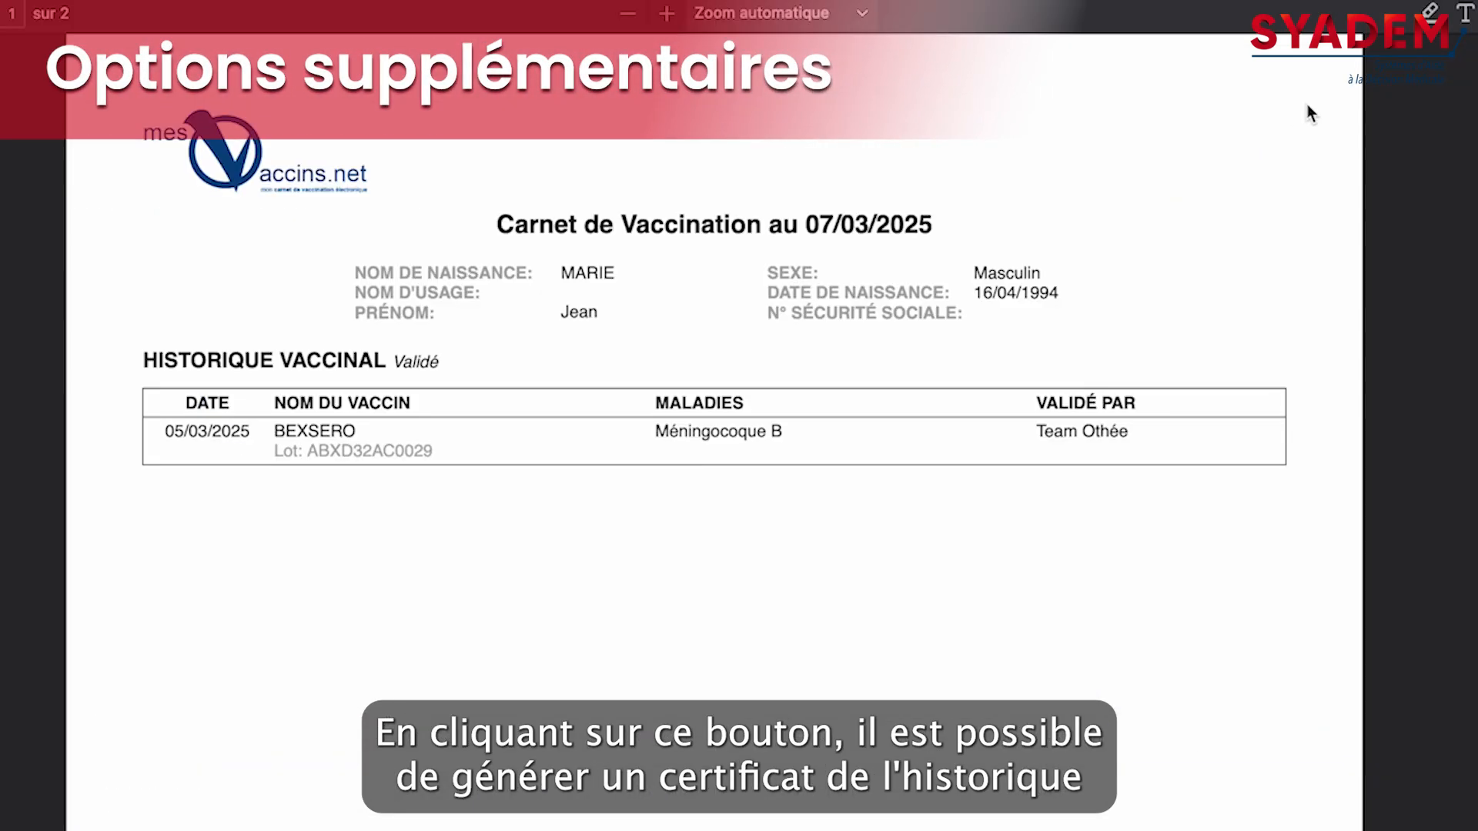